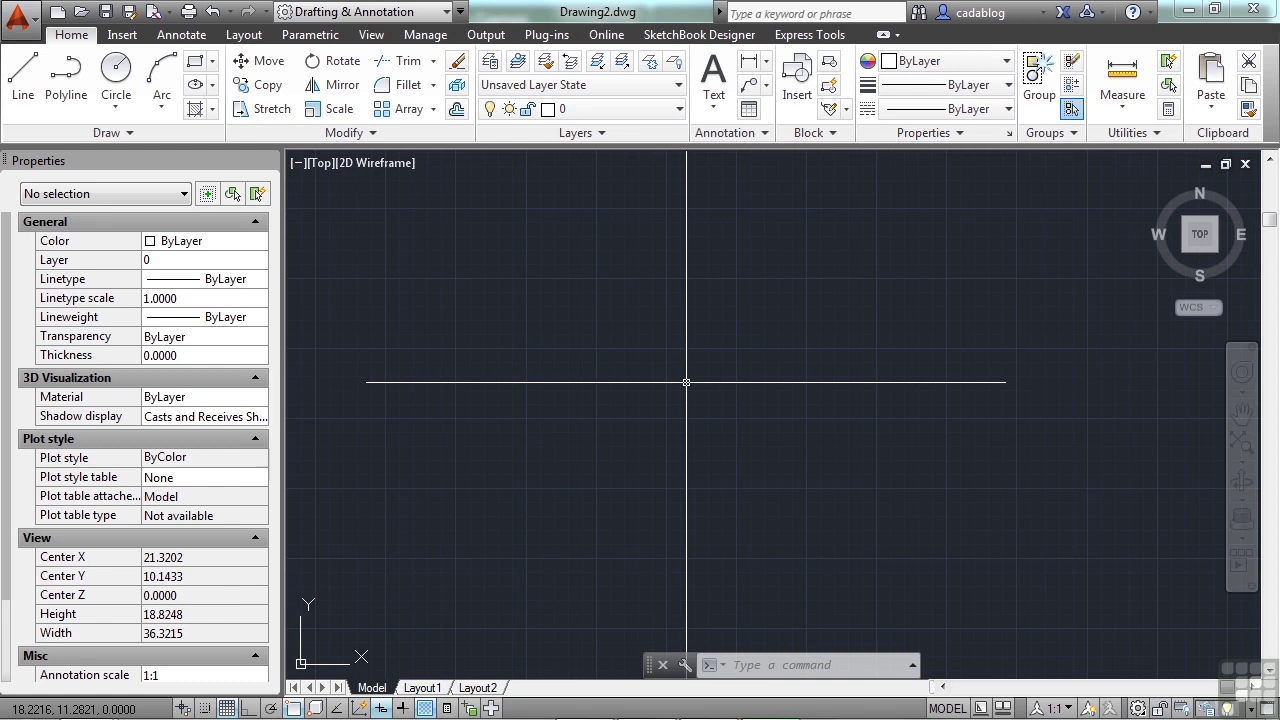
Open the drawing plot_screening_and_fill_patterns.dwg from folder 13
text(open)
key(Return)
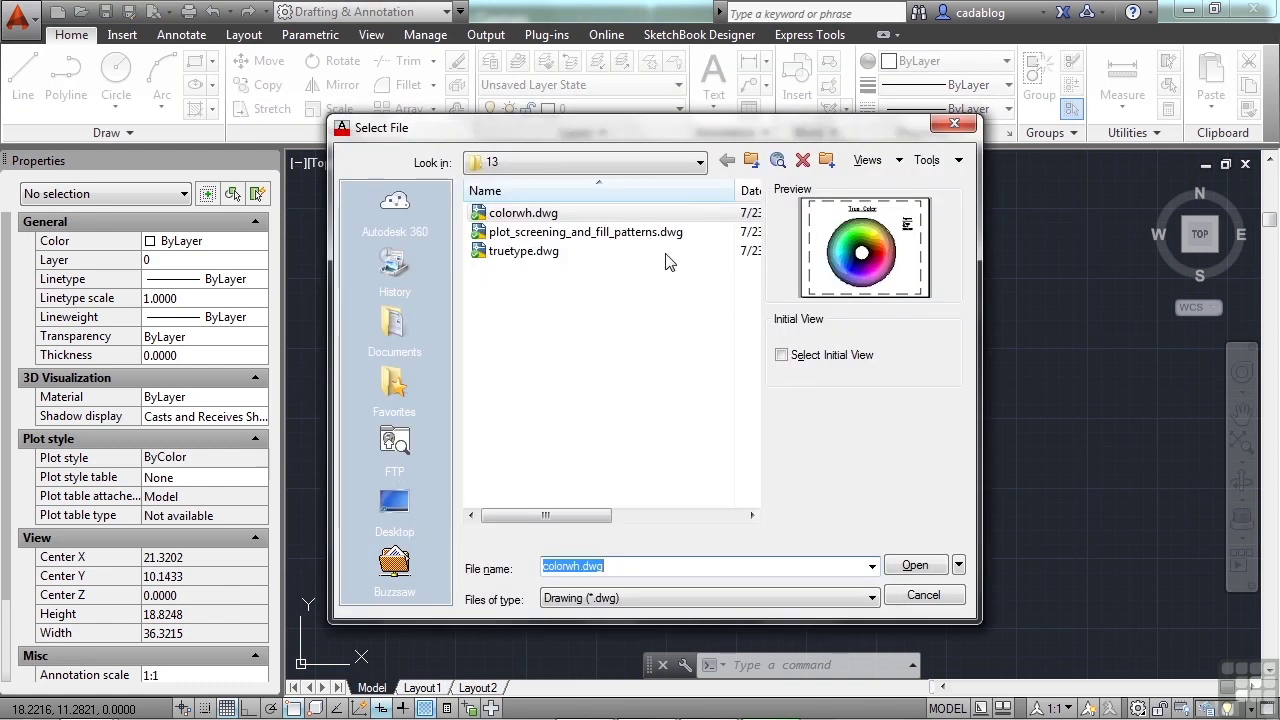
click(652, 233)
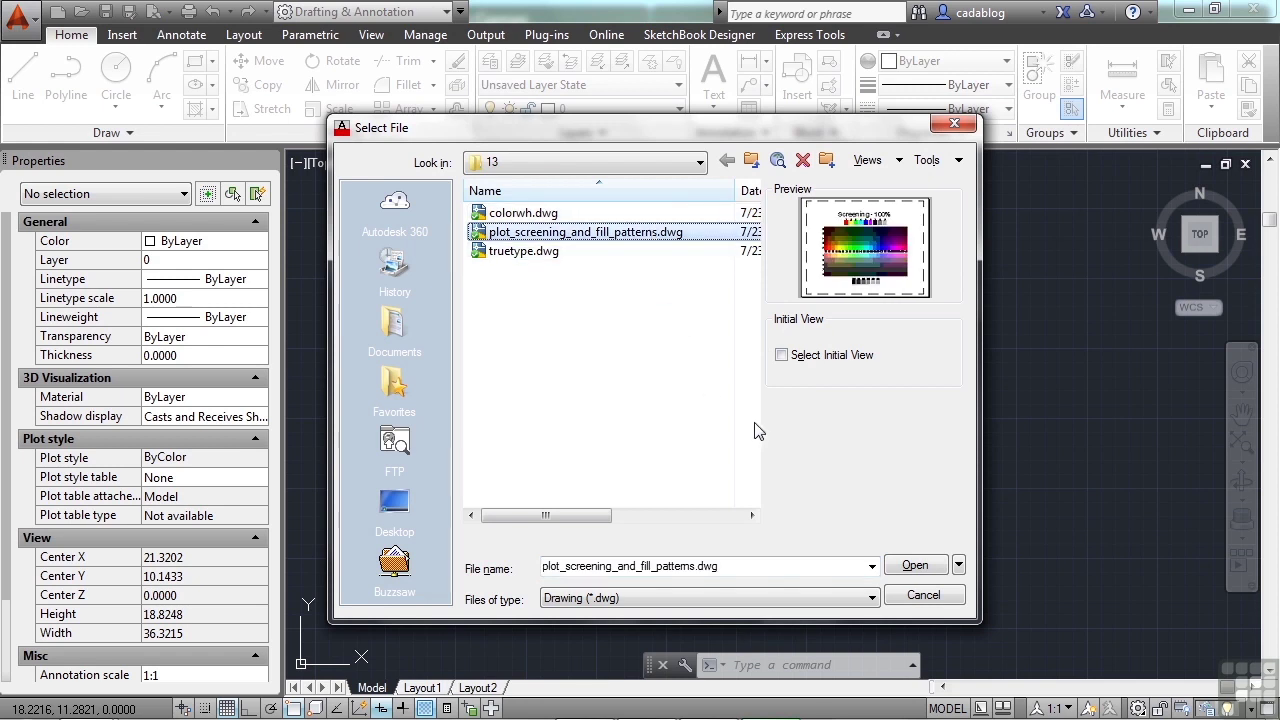
click(915, 567)
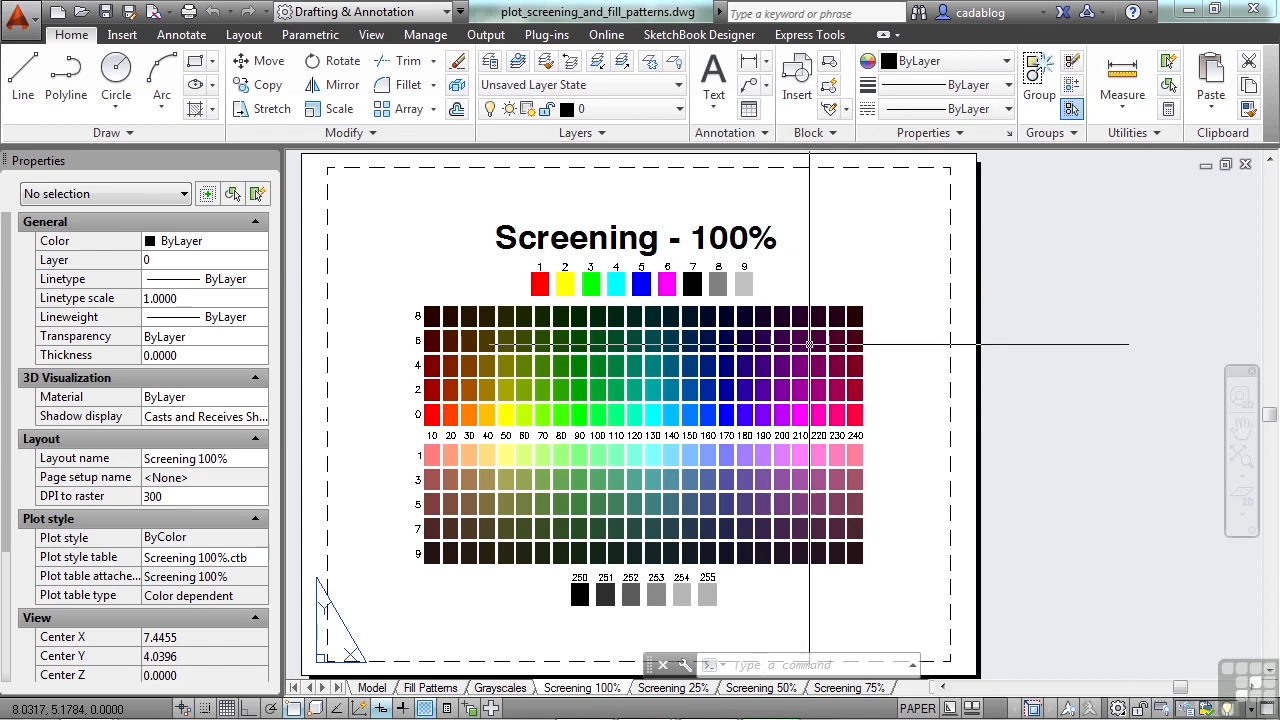
Examine the Fill Patterns and Grayscales layouts, followed by the Screening 100%, 25%, 50% and 75% layouts
scroll(859, 220, down, 1)
scroll(829, 186, up, 1)
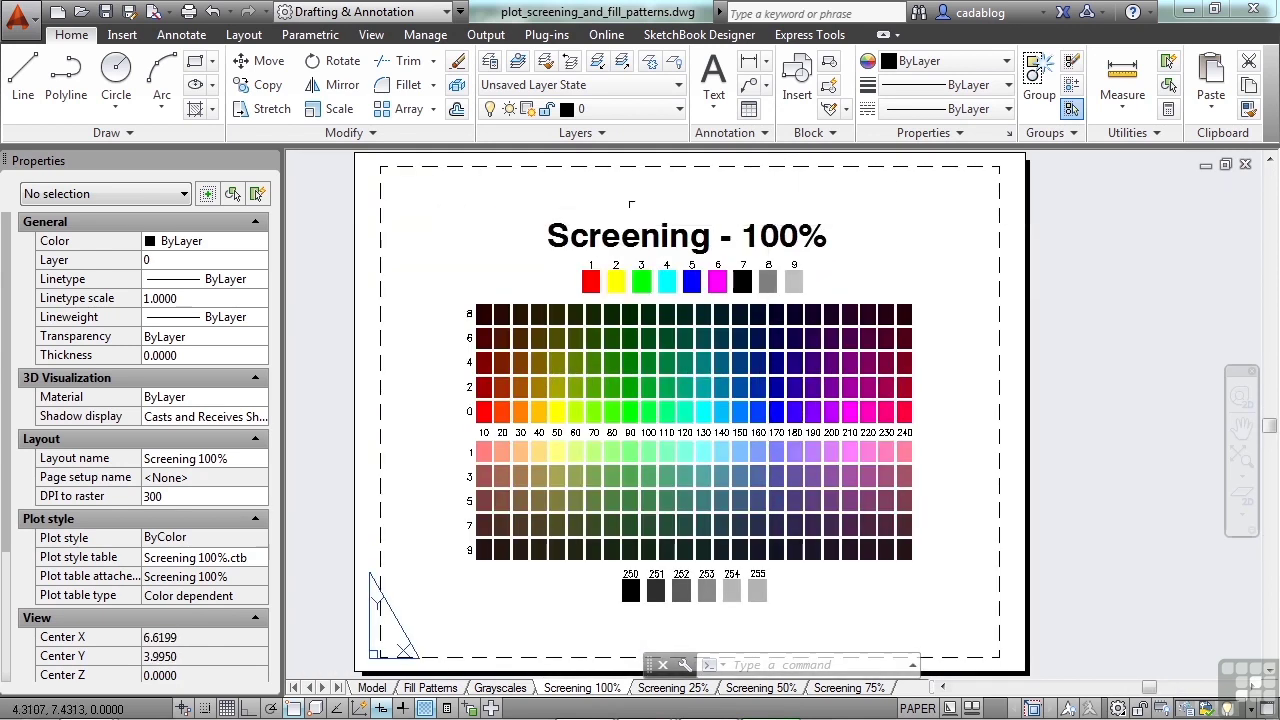
click(442, 689)
middle_drag(585, 453, 640, 391)
double_click(476, 429)
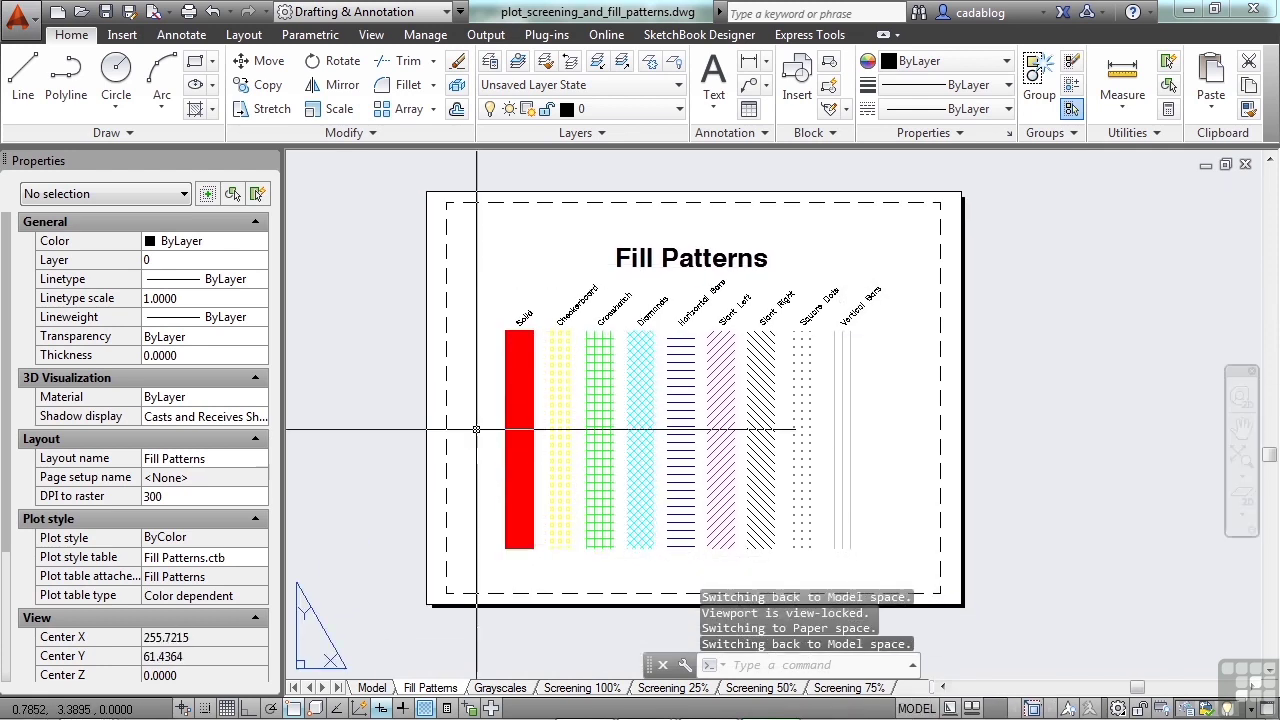
scroll(489, 312, up, 2)
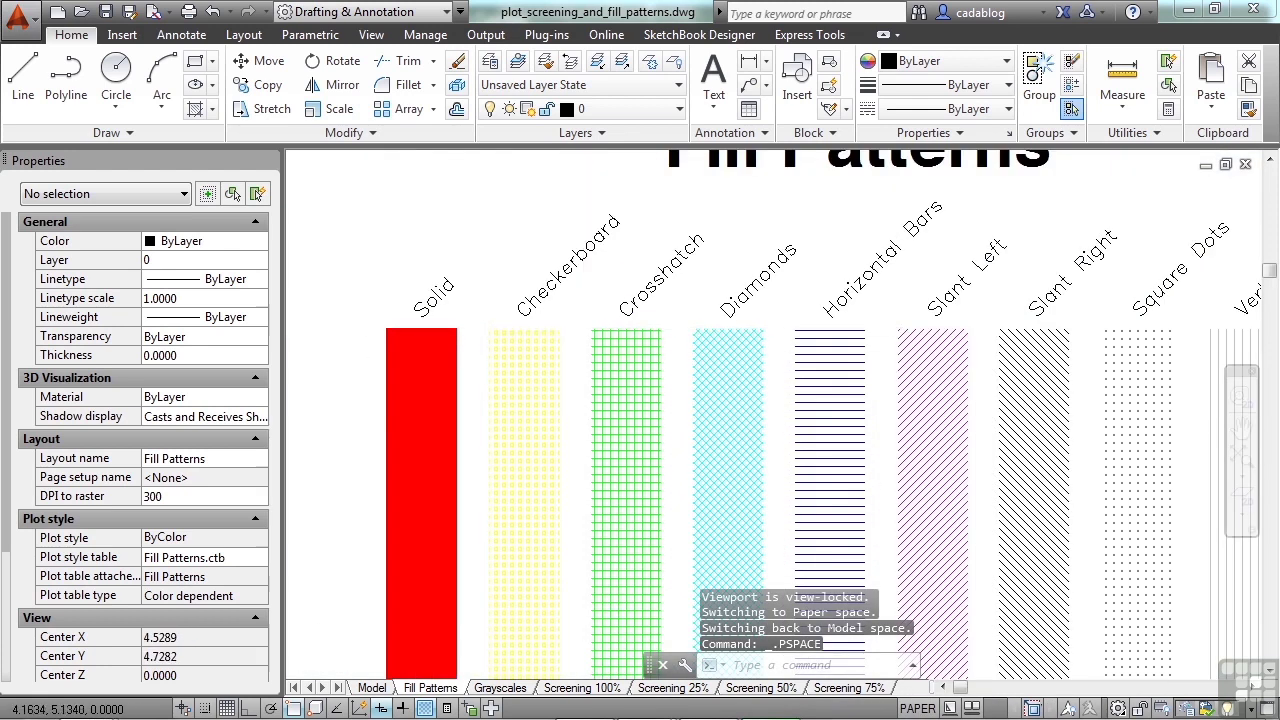
scroll(722, 360, down, 3)
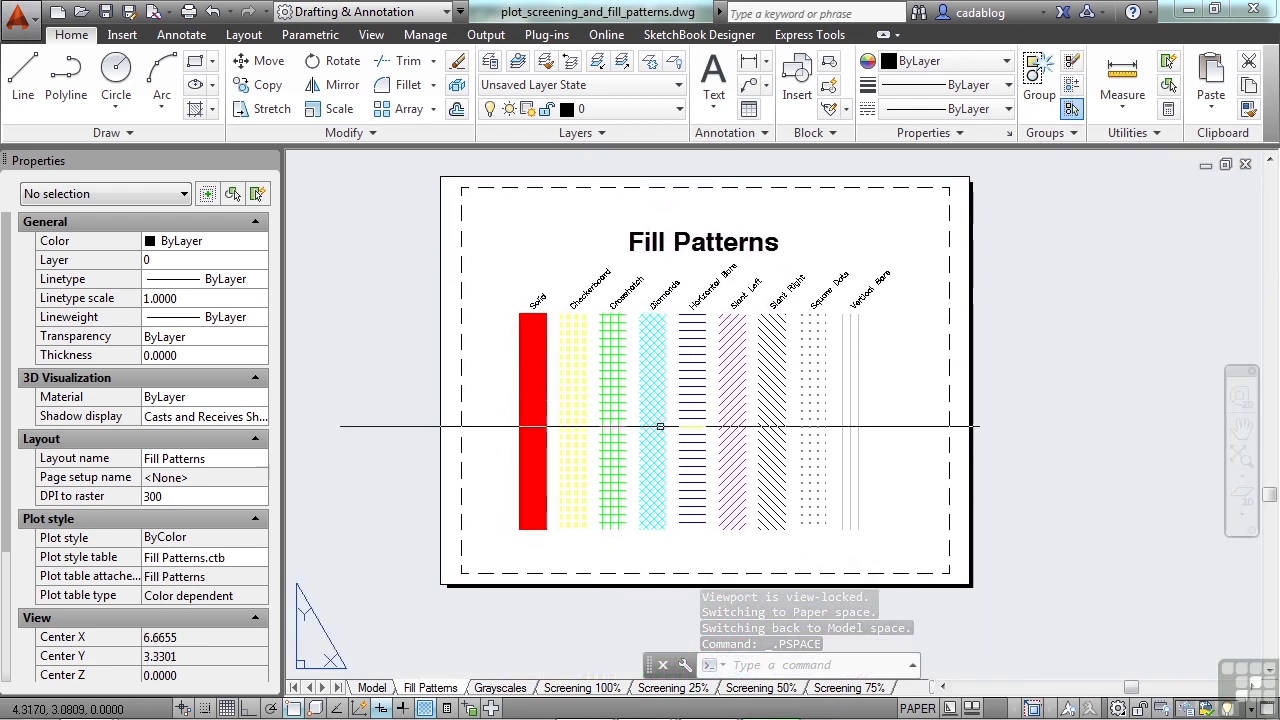
click(500, 688)
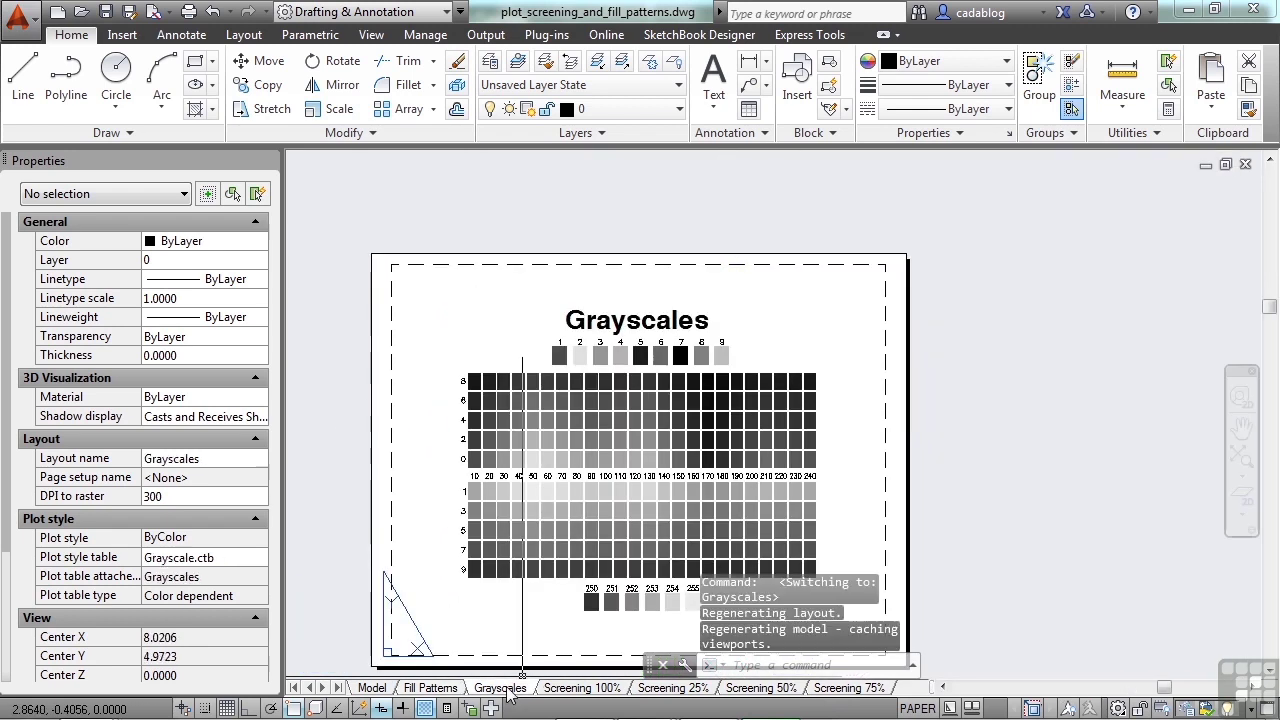
middle_drag(523, 515, 580, 455)
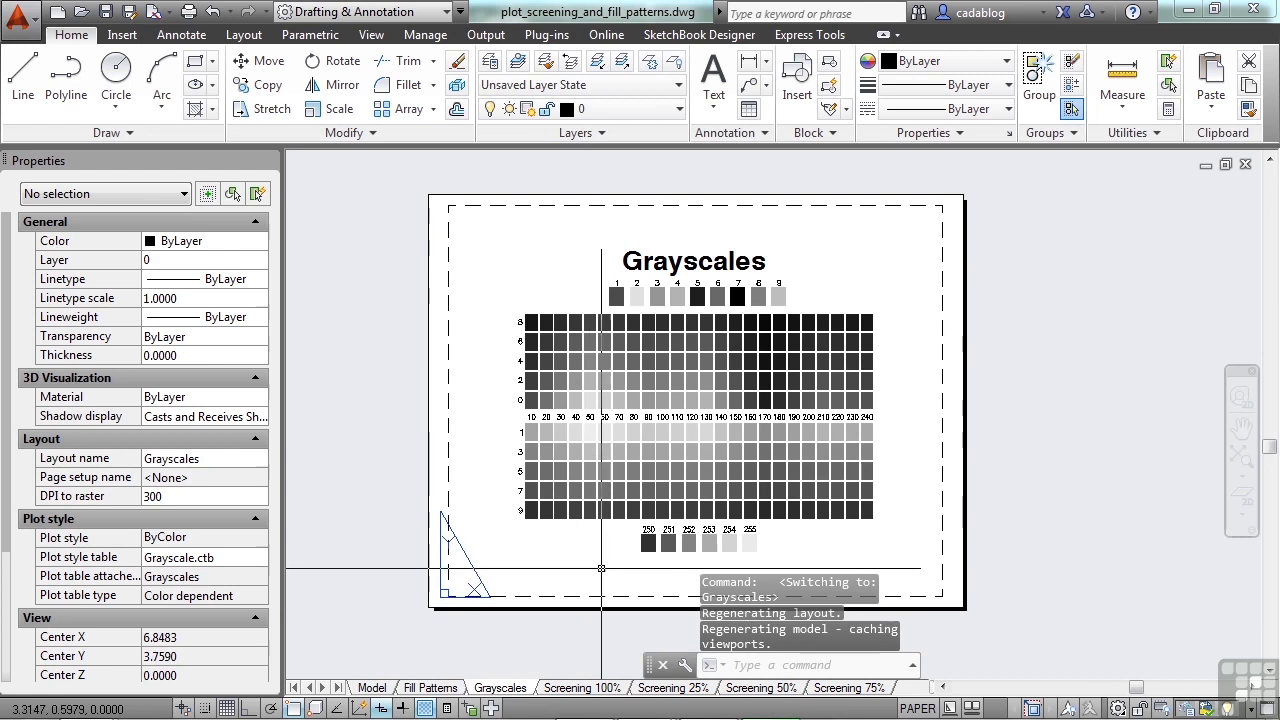
click(610, 692)
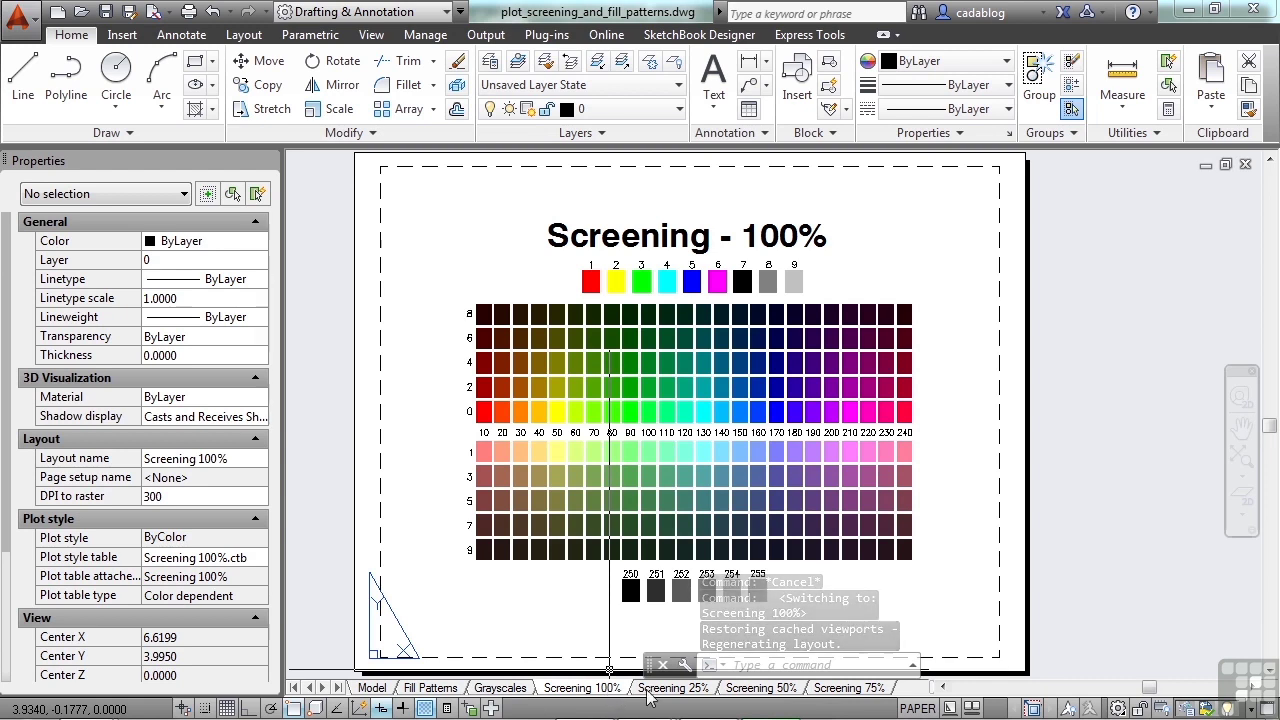
click(646, 694)
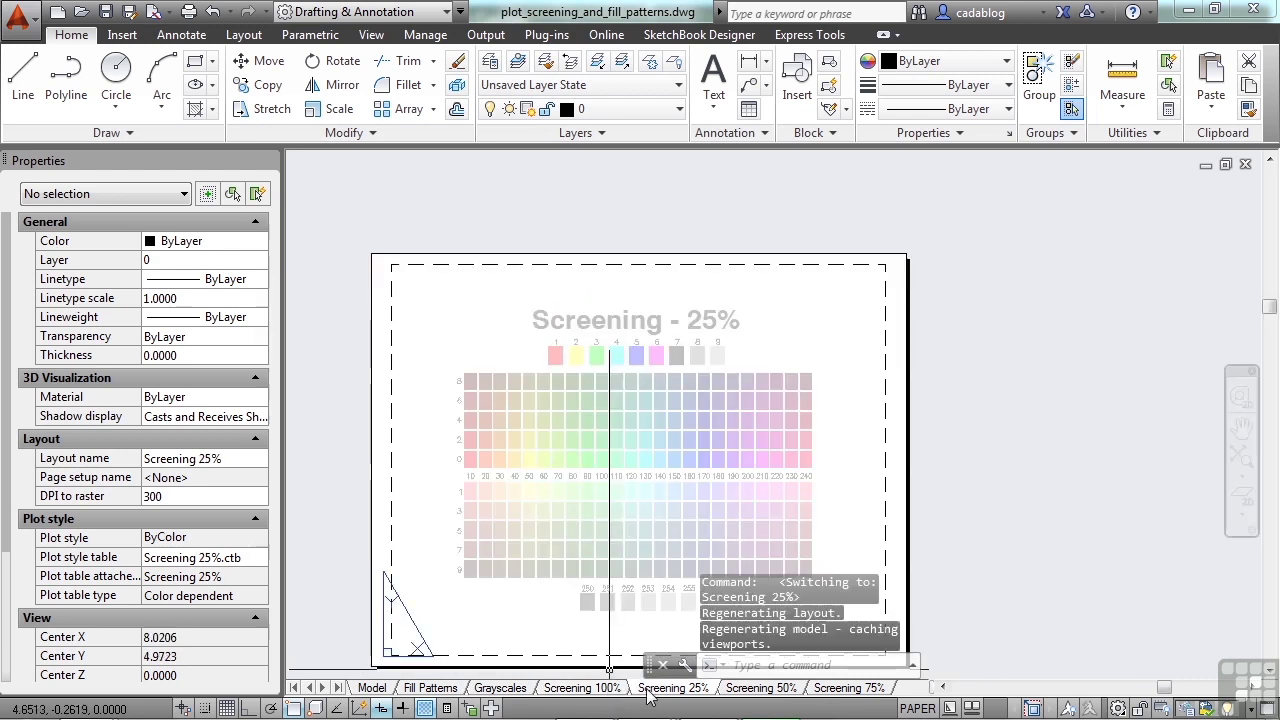
click(755, 690)
click(843, 690)
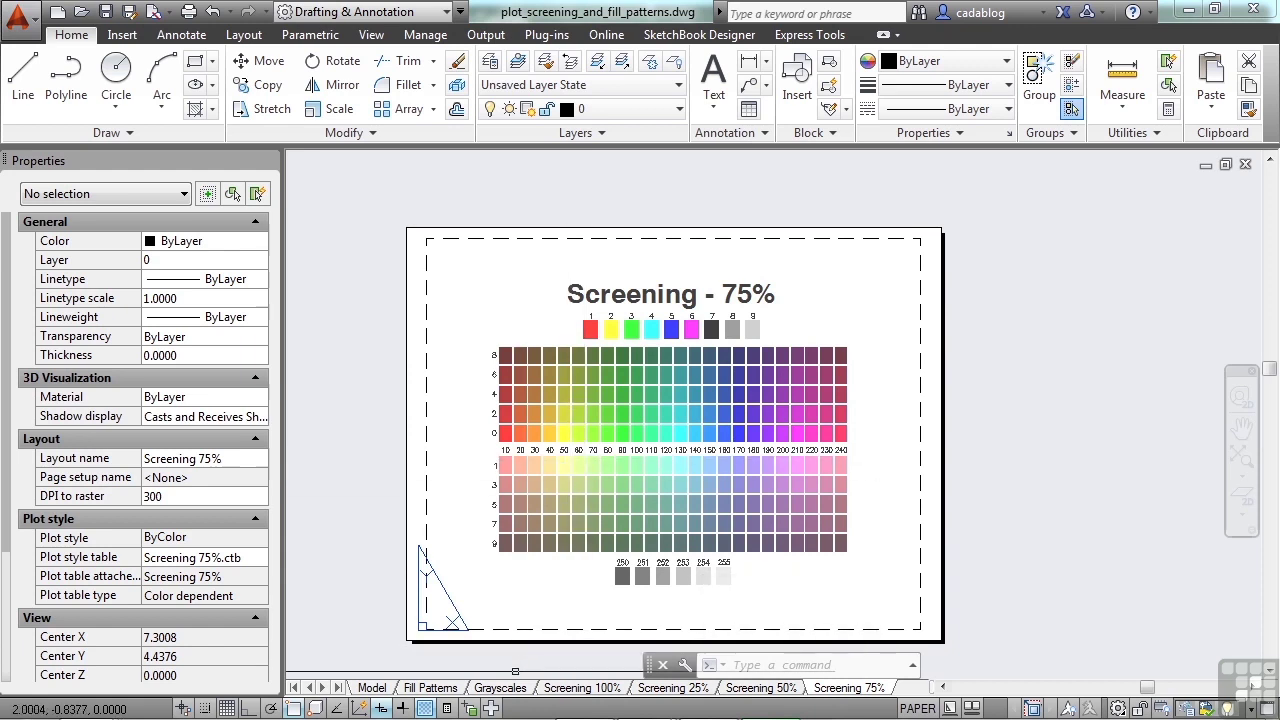
Open the Page Setup Manager for the Screening 100% layout and select its own page setup in the list
click(563, 690)
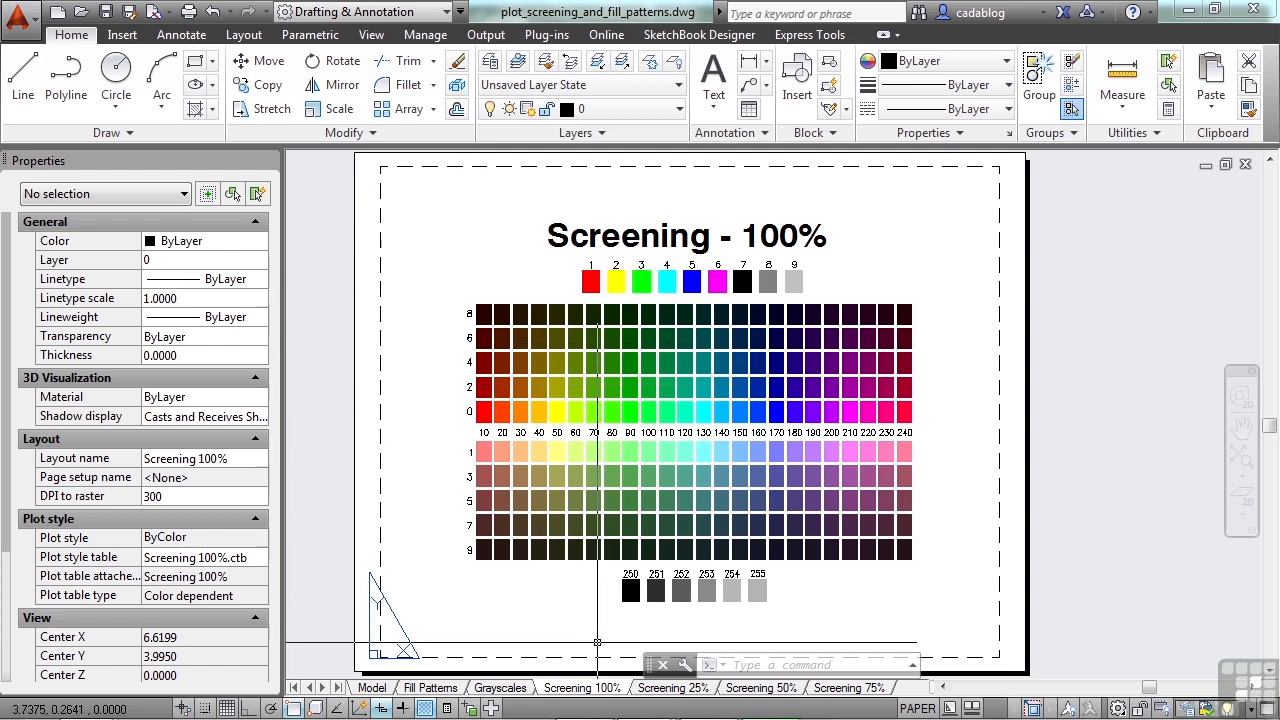
right_click(576, 689)
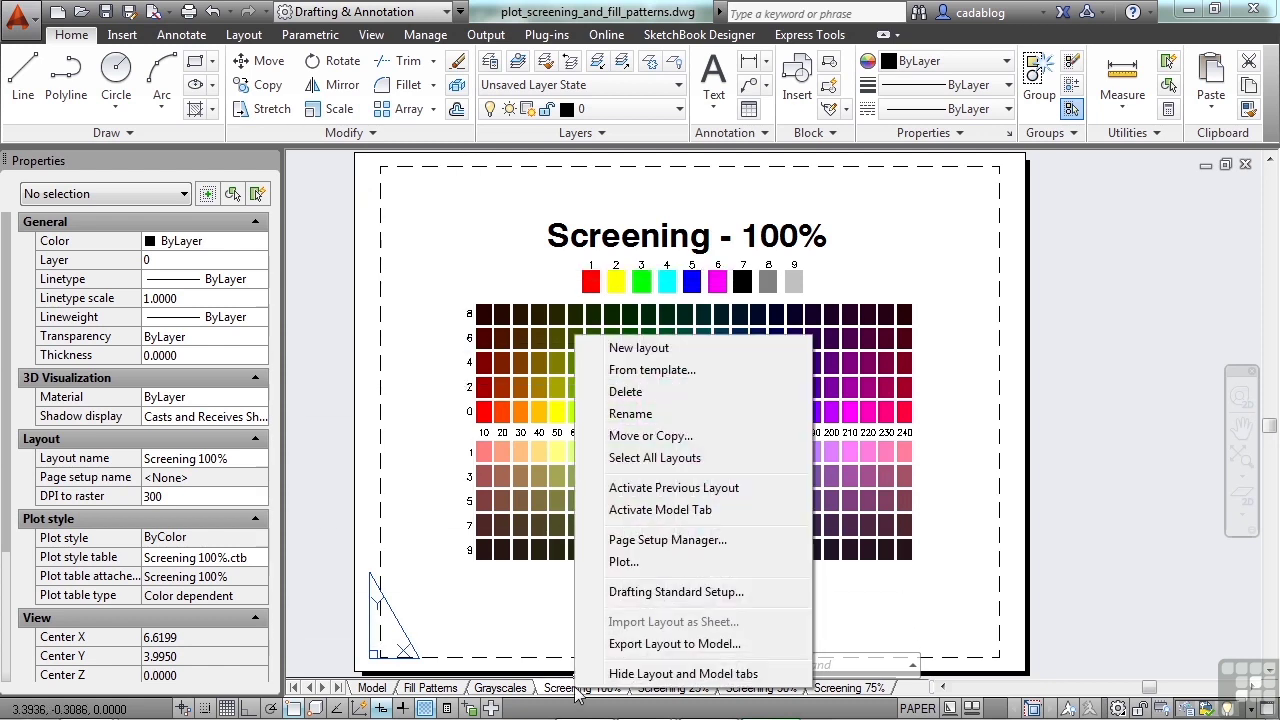
click(705, 544)
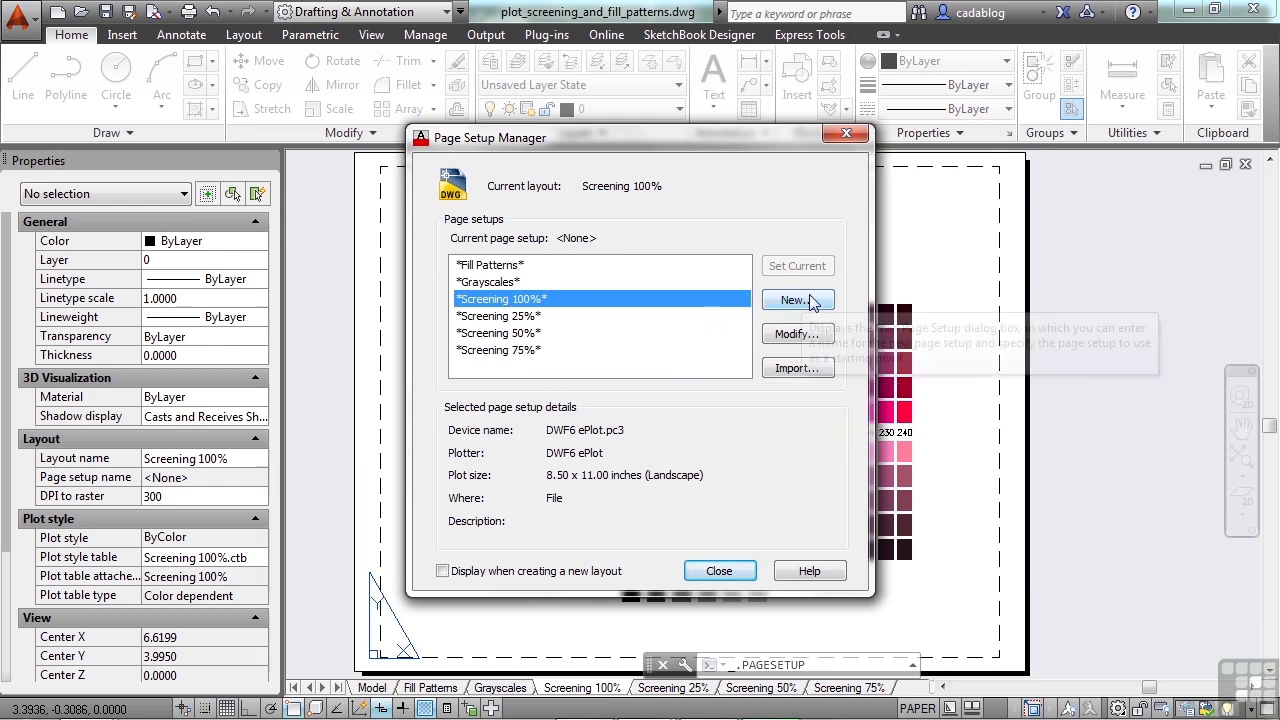
click(505, 352)
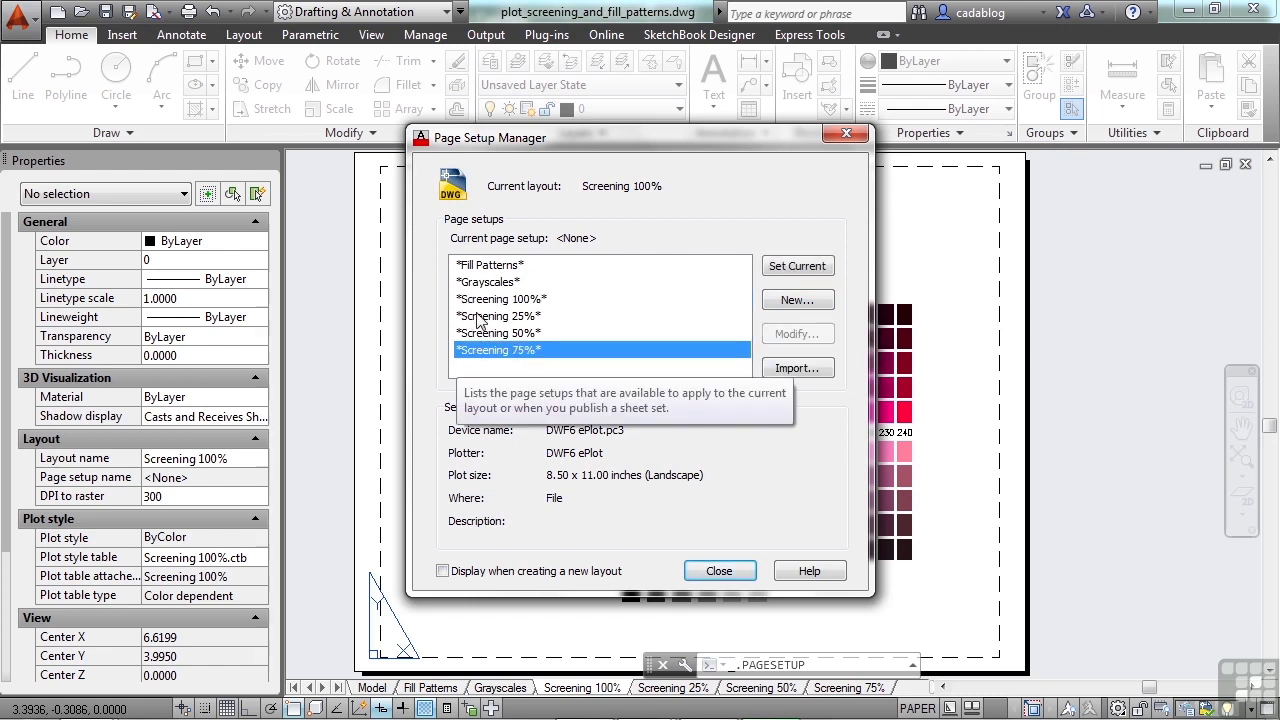
click(512, 300)
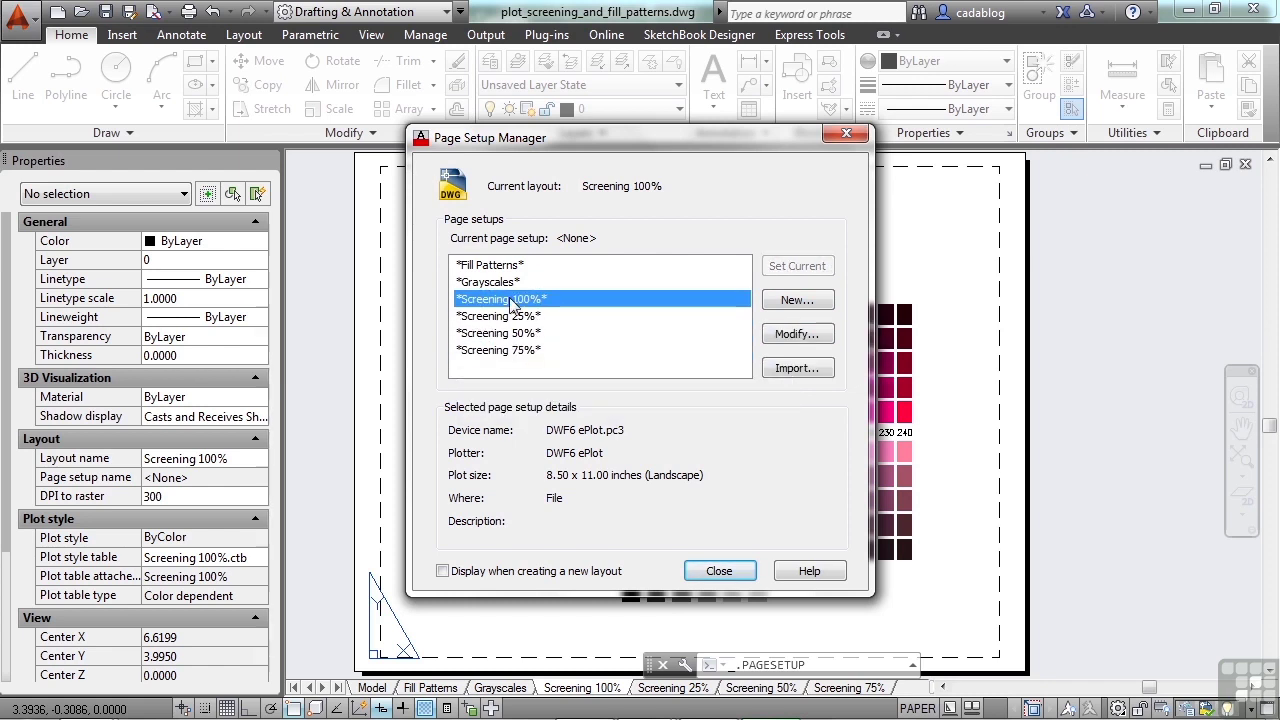
drag(660, 135, 658, 97)
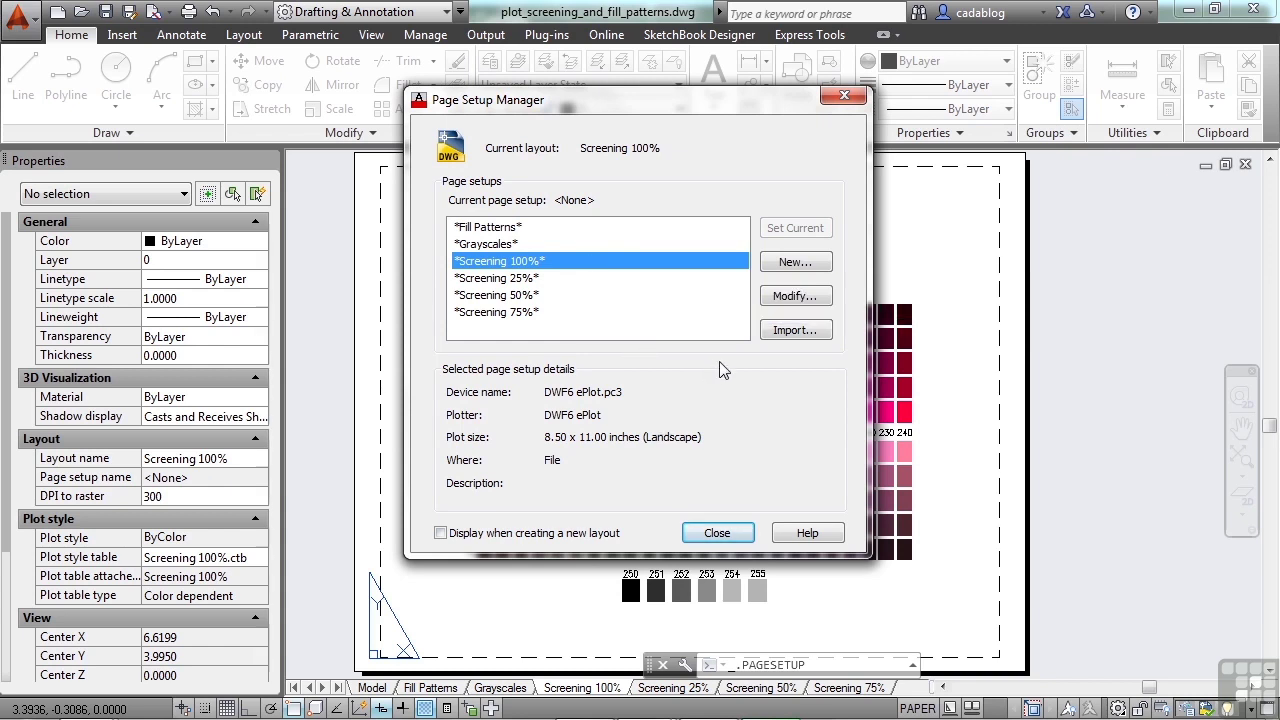
Create a new page setup named PDF, based on the Screening 100% page setup
click(787, 265)
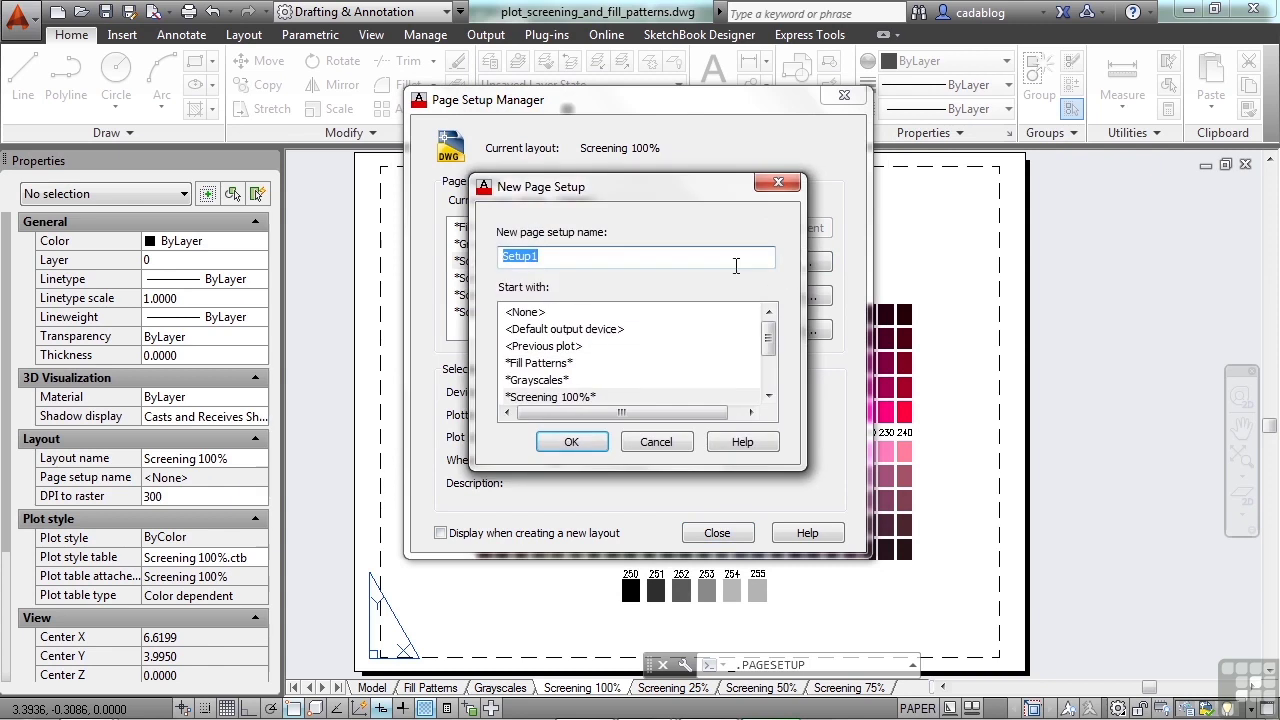
click(550, 256)
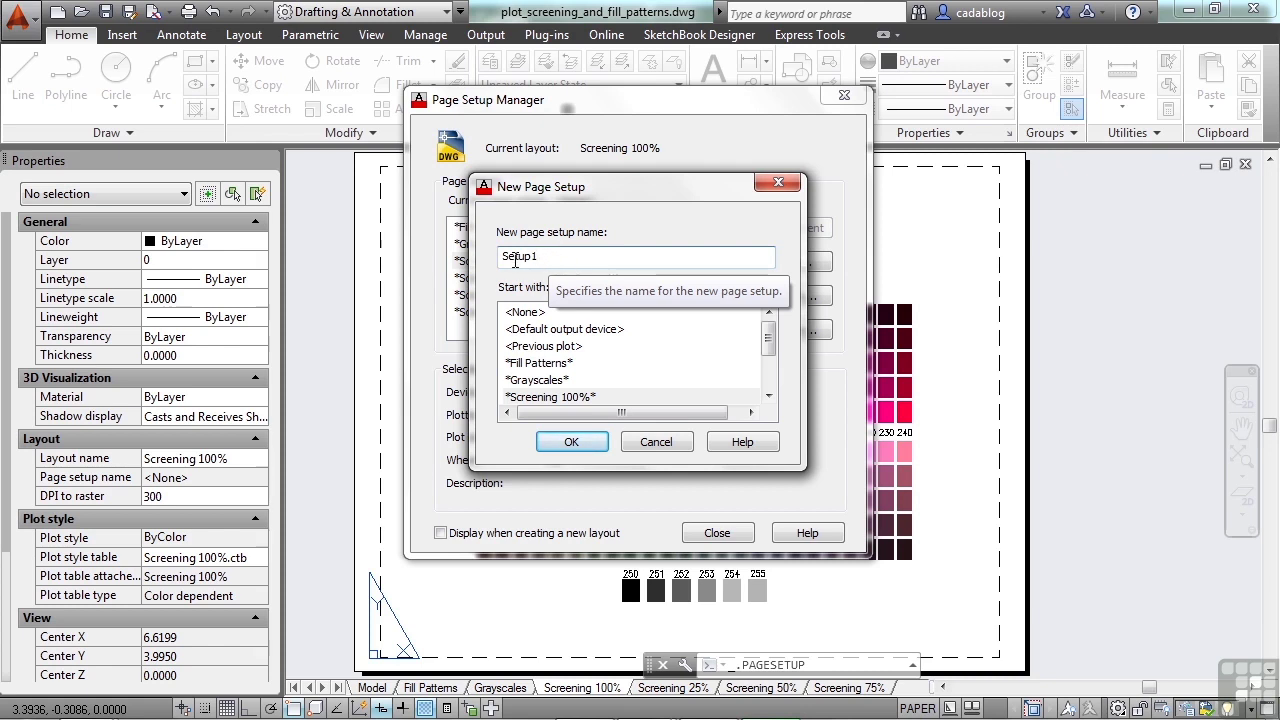
key(BackSpace)
text(PDF)
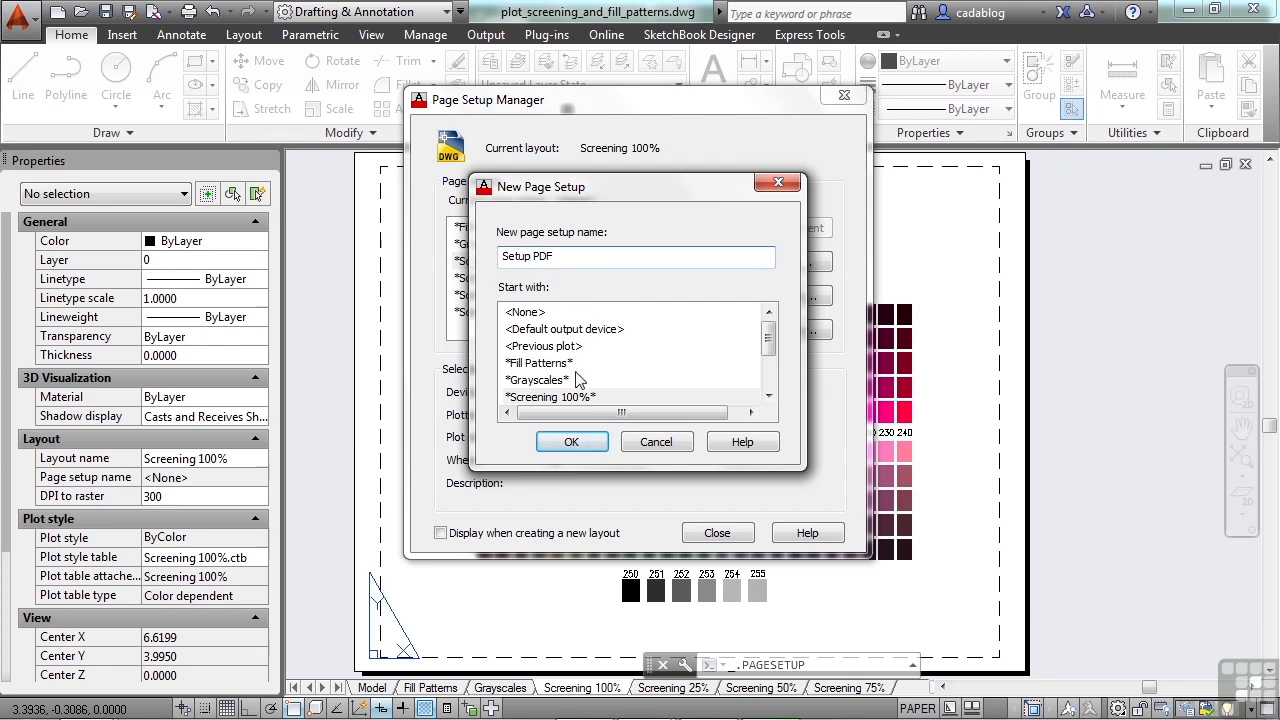
click(534, 257)
key(BackSpace)
key(BackSpace)
key(BackSpace)
key(BackSpace)
key(BackSpace)
key(BackSpace)
click(572, 442)
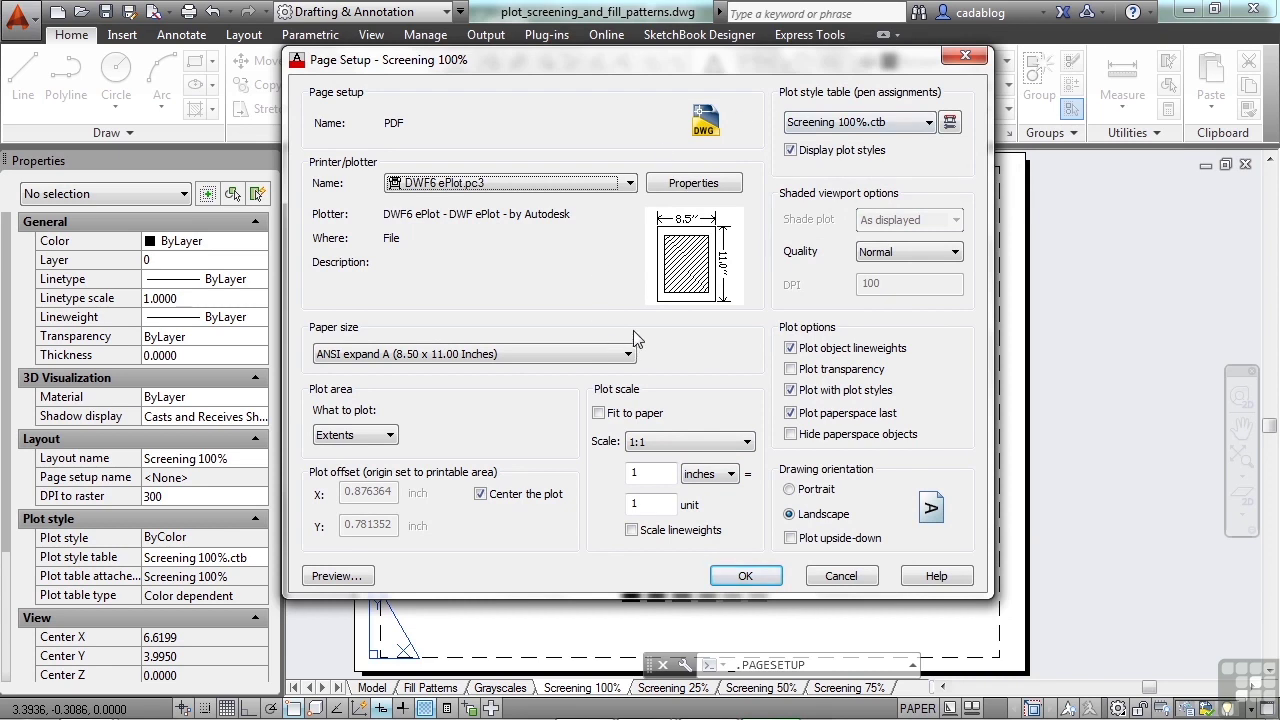
Set the plotter of the PDF page setup to DWG To PDF.pc3 and the plot area to Layout
drag(668, 66, 642, 61)
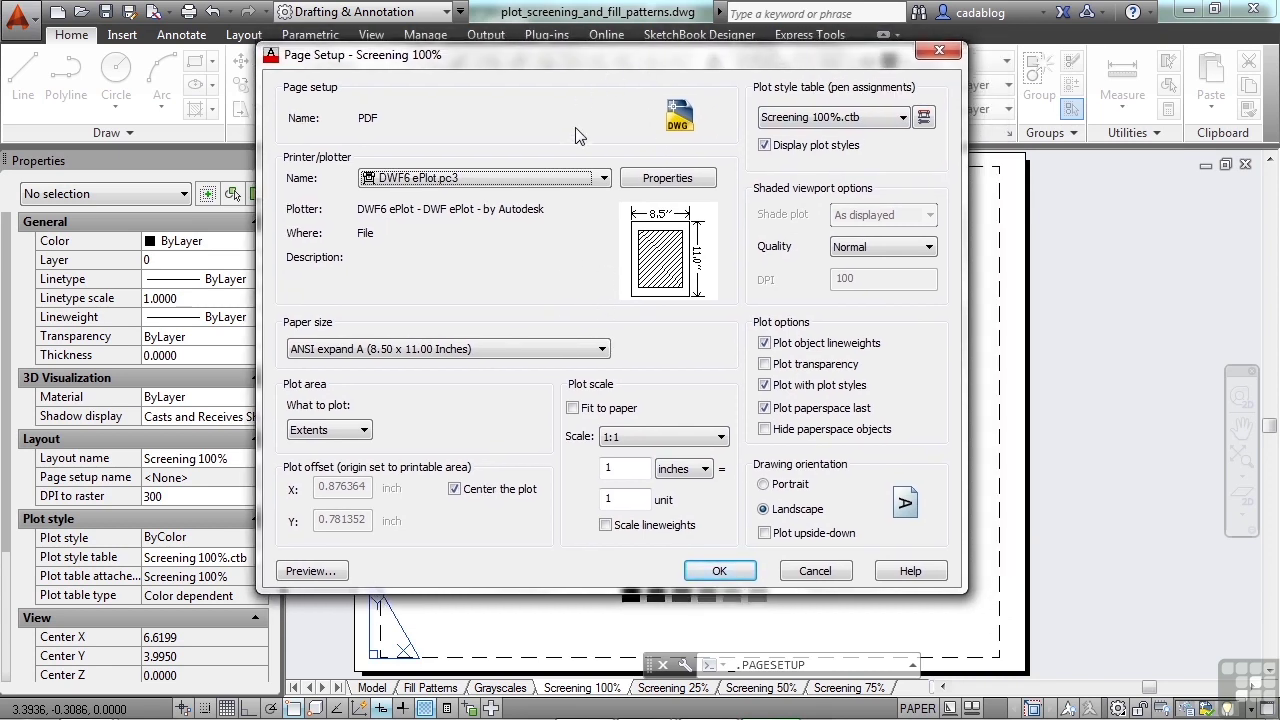
click(604, 178)
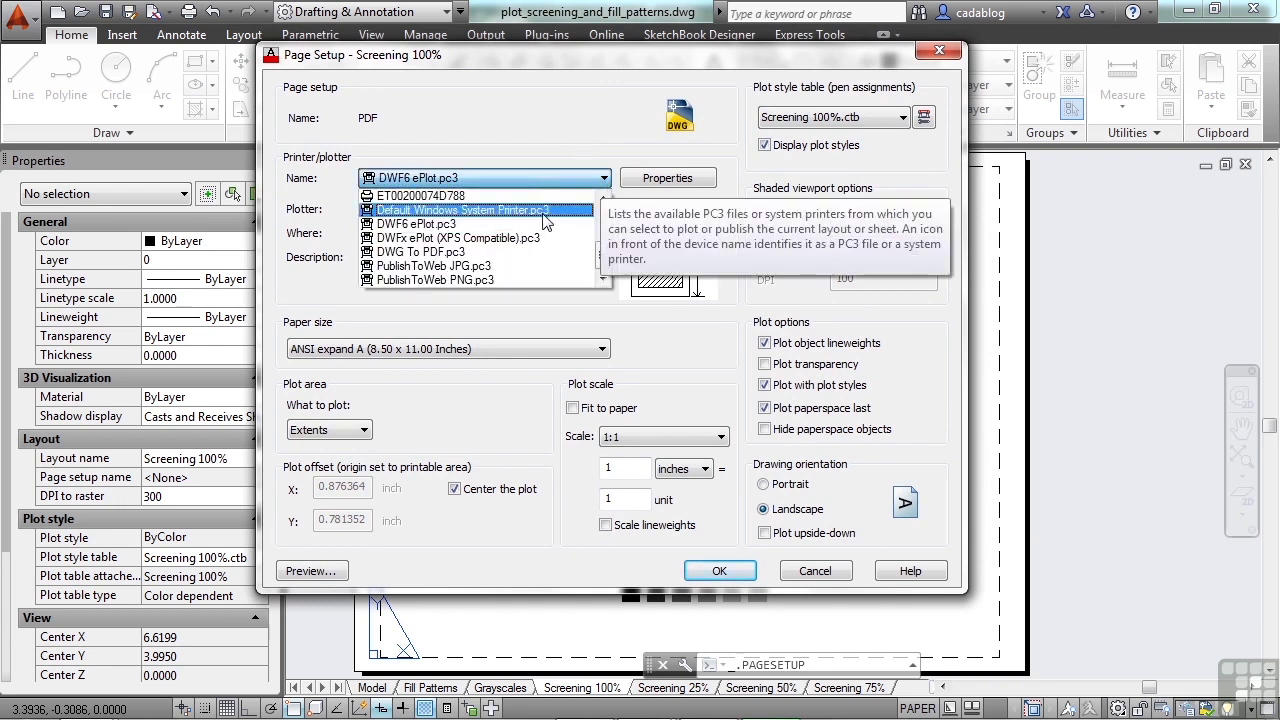
click(443, 254)
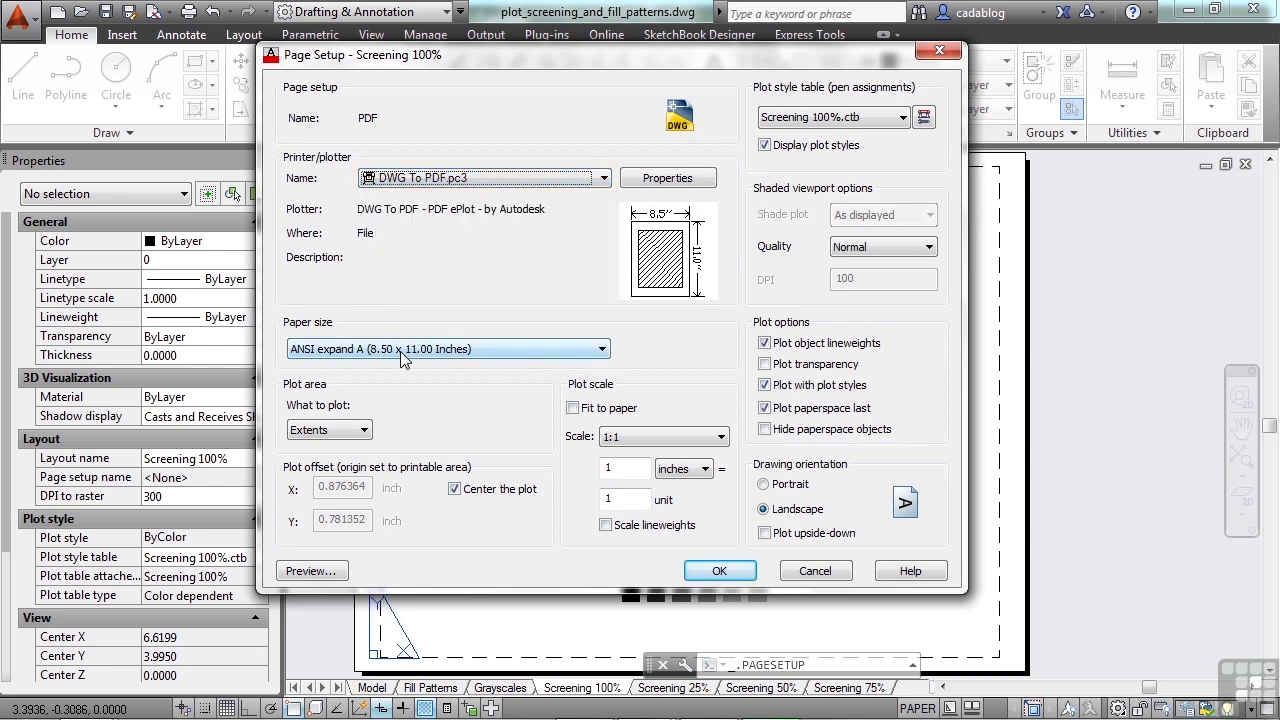
click(364, 431)
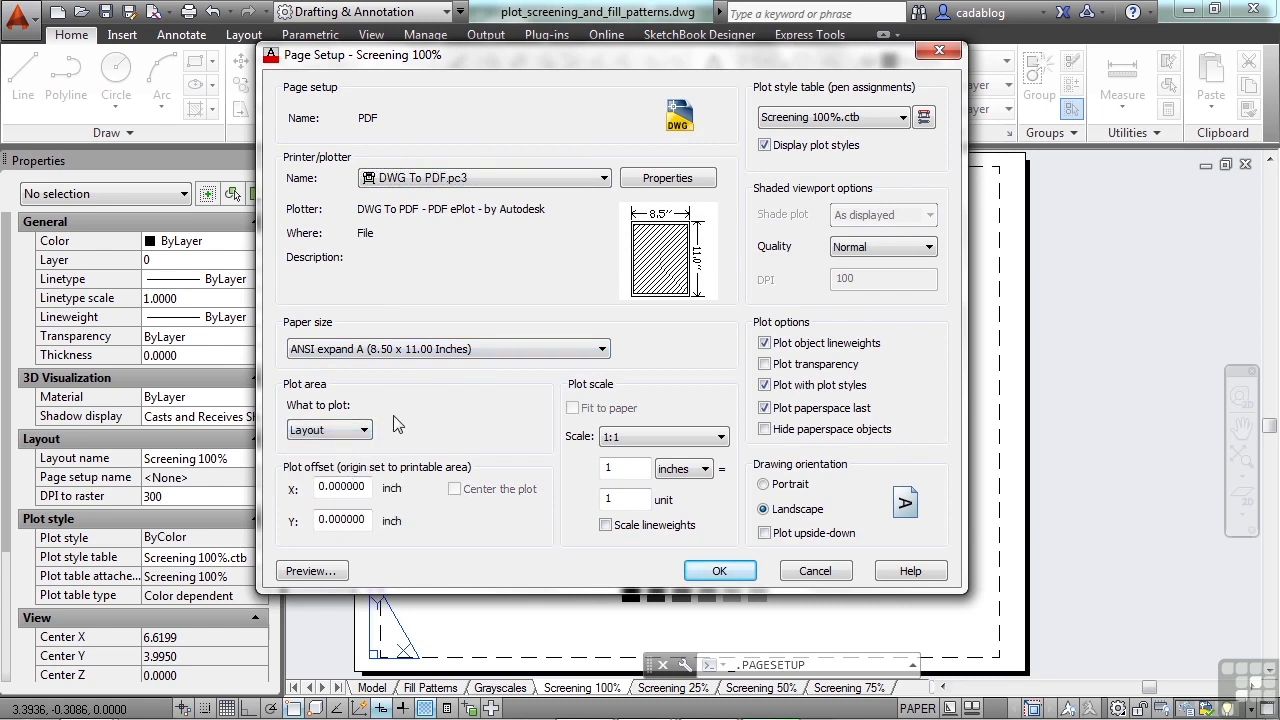
mouse_move(831, 57)
mouse_down()
mouse_move(294, 77)
mouse_move(920, 90)
mouse_move(231, 223)
mouse_move(567, 114)
mouse_move(848, 51)
mouse_up()
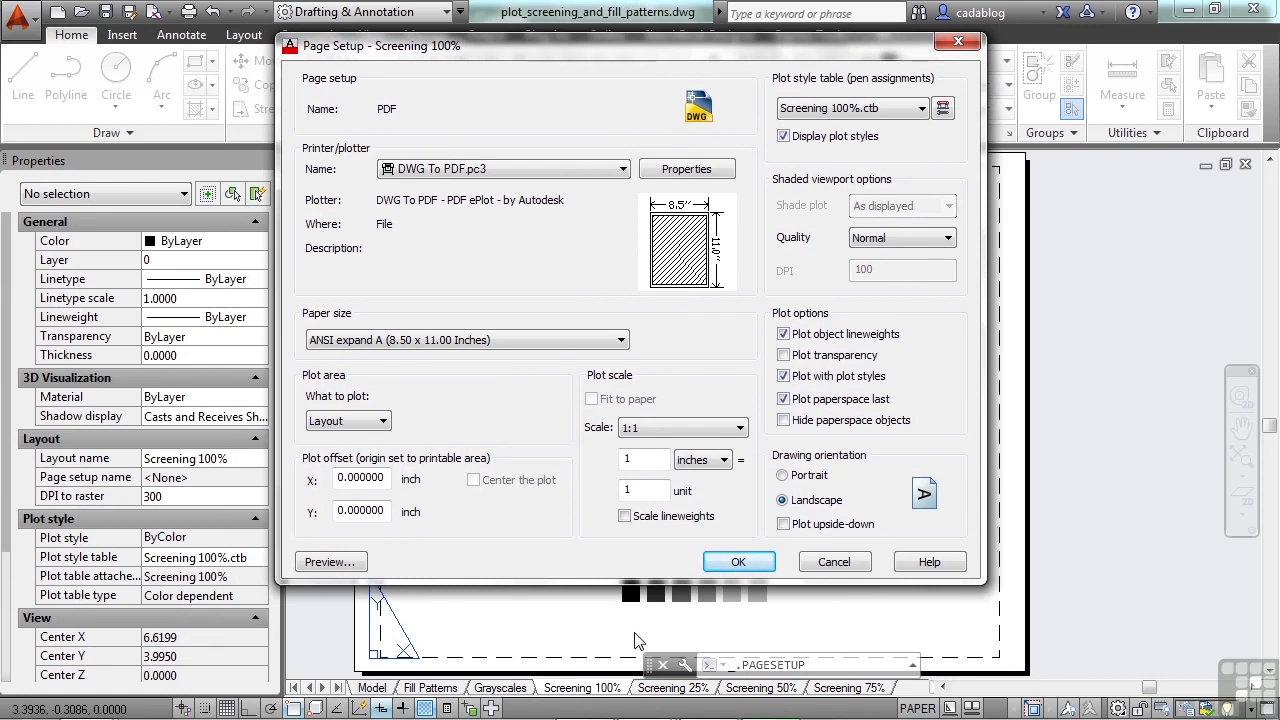
drag(650, 40, 635, 72)
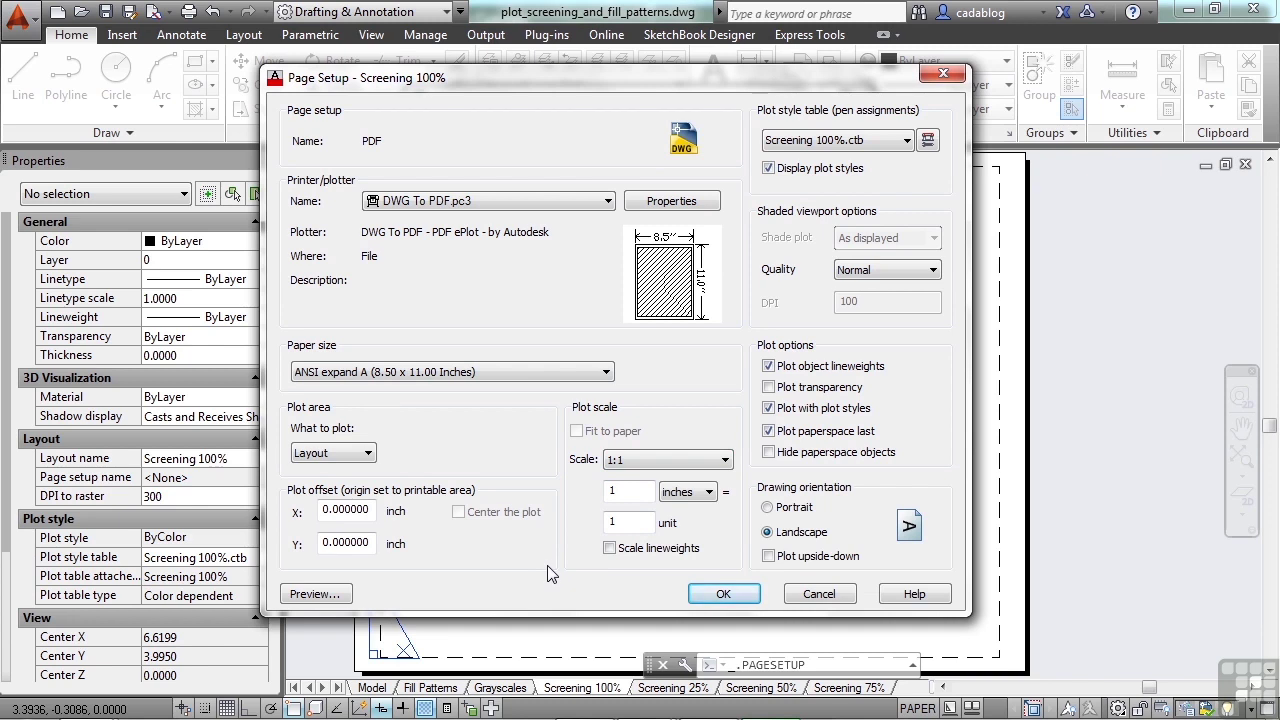
Assign the acad.ctb plot style table to the PDF page setup and check the result in a plot preview
click(906, 141)
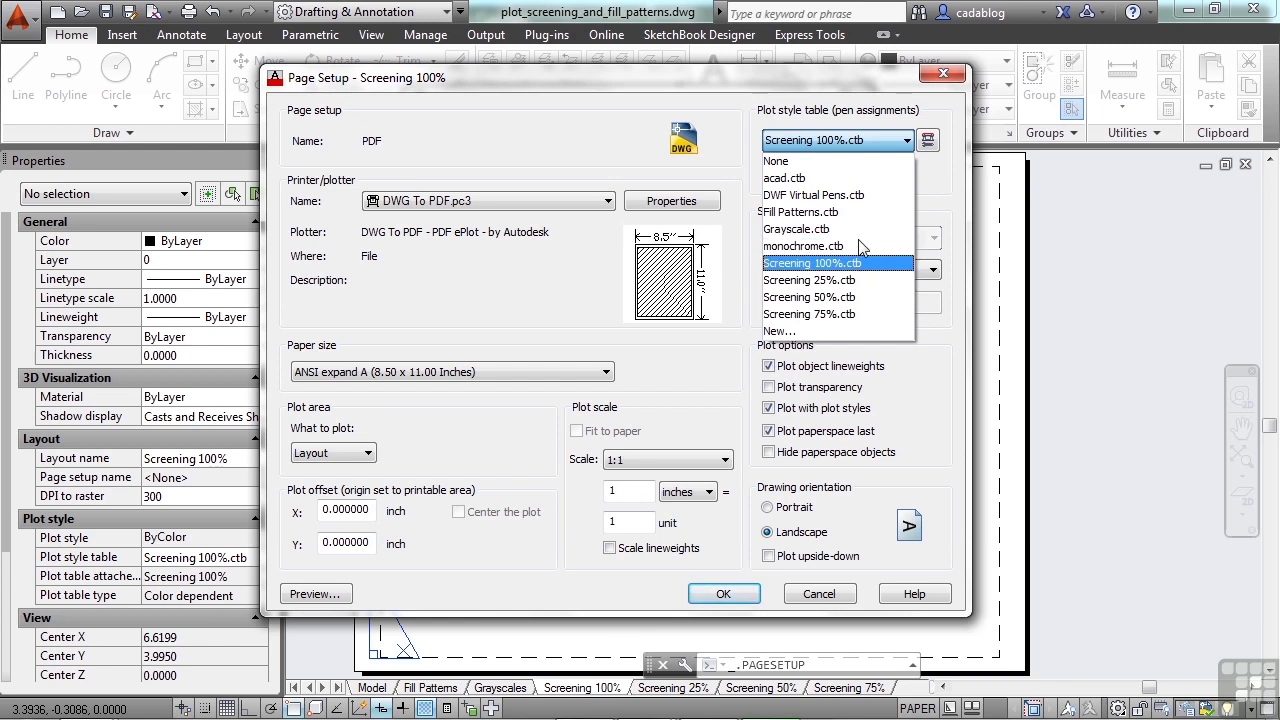
click(845, 178)
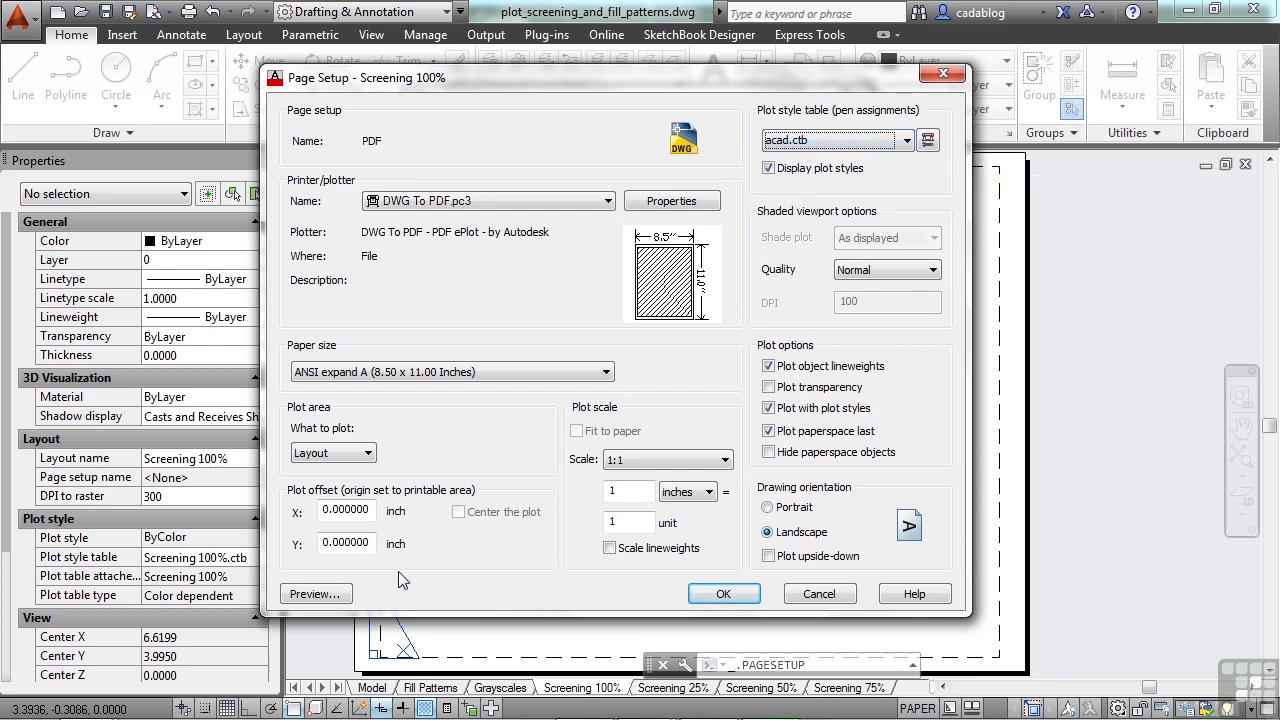
click(325, 597)
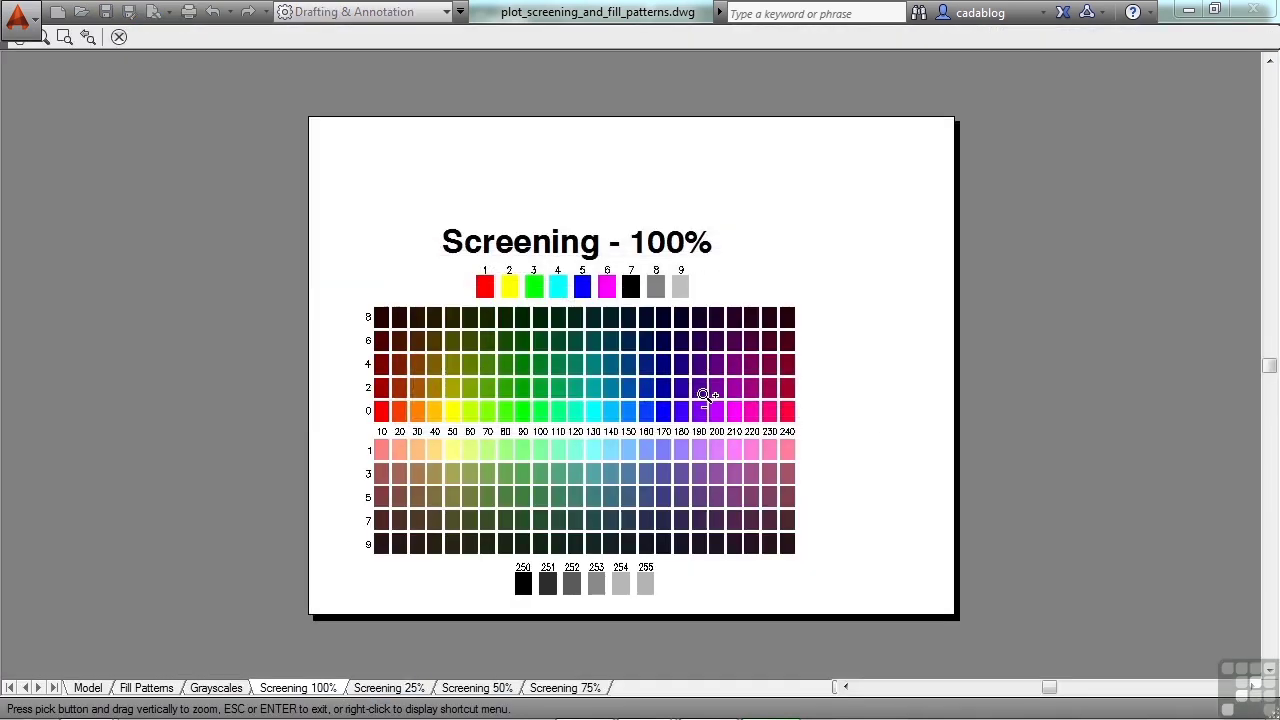
right_click(643, 408)
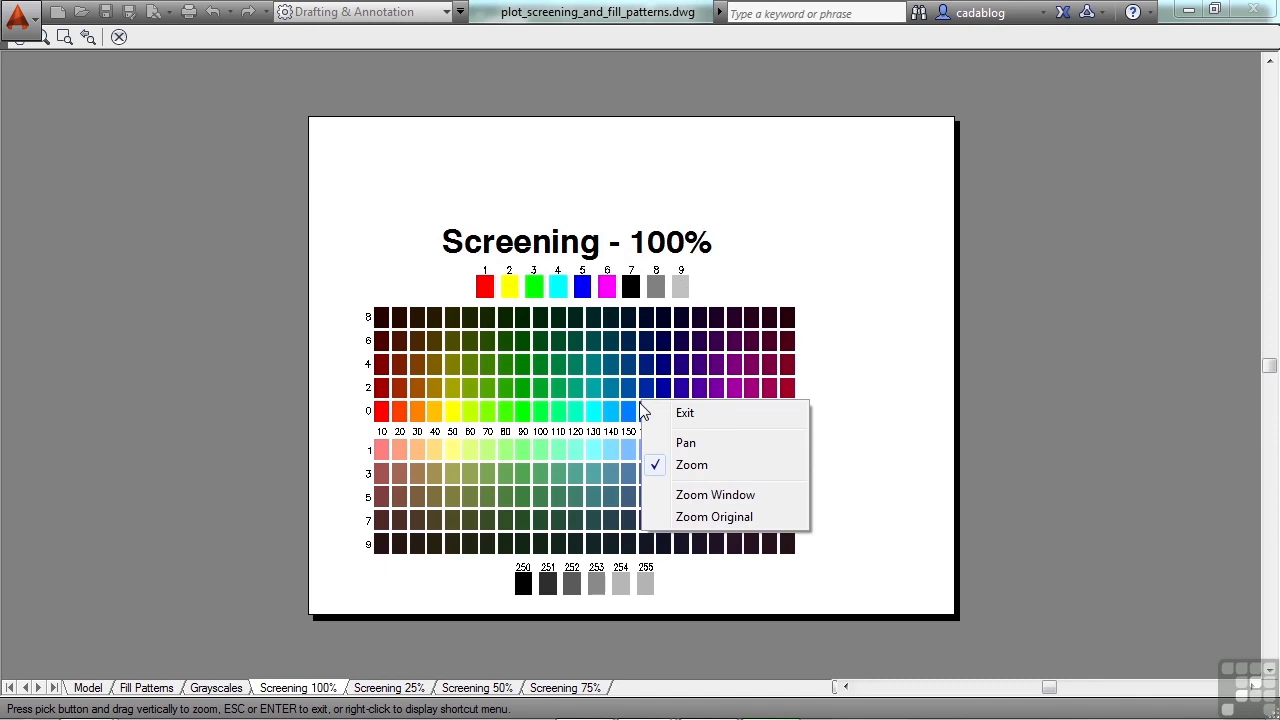
click(690, 412)
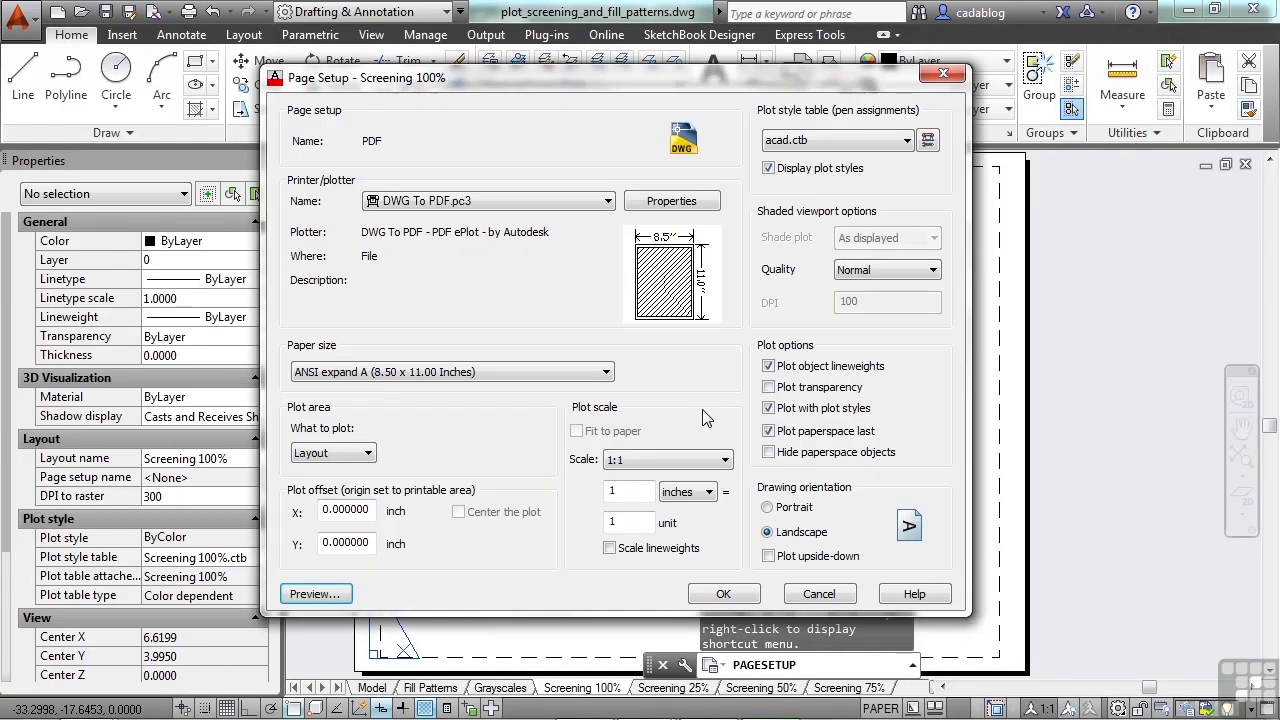
Save the PDF page setup and select the Screening 100% page setup in the list
click(723, 594)
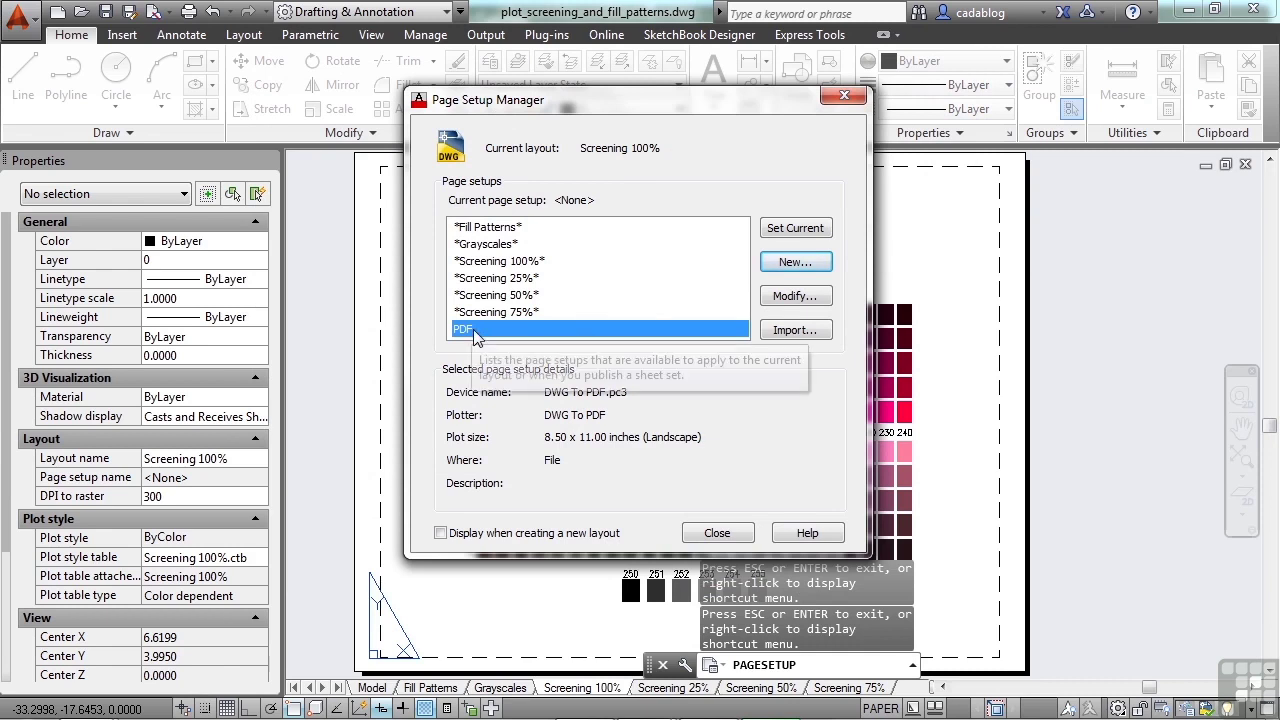
click(508, 263)
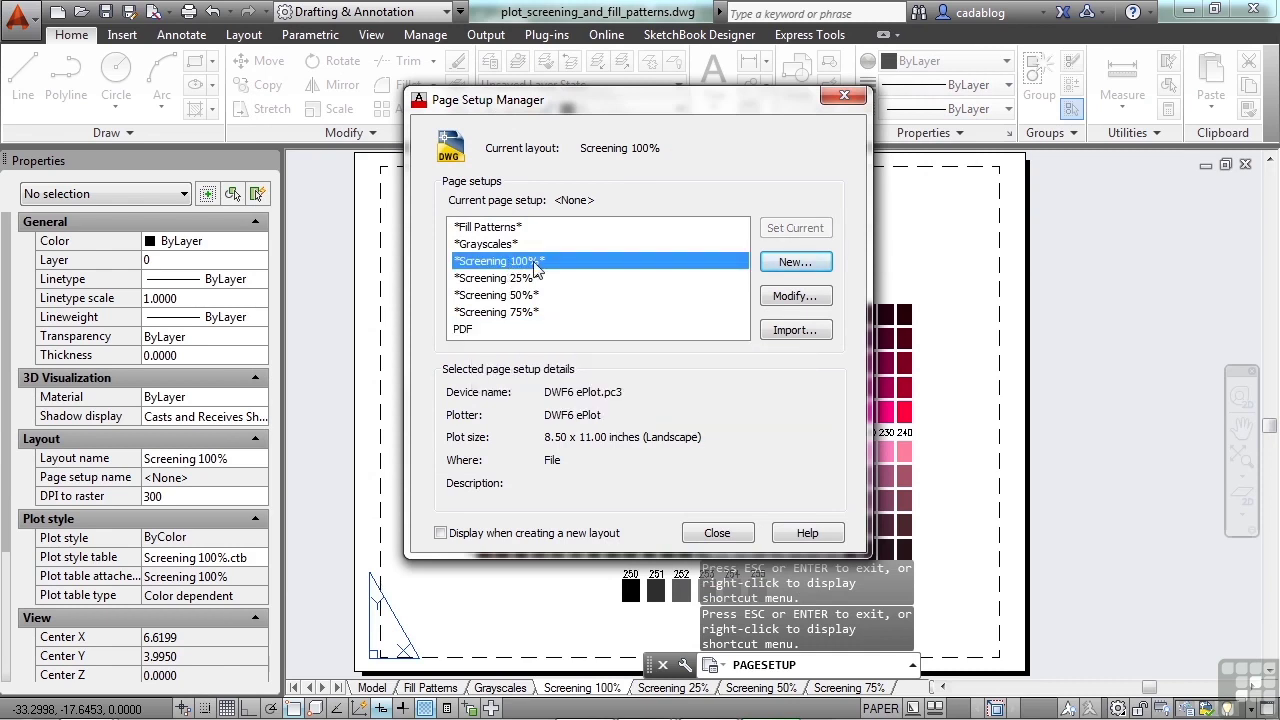
Make the PDF page setup current for the Screening 100% layout and close the page setup manager
click(468, 331)
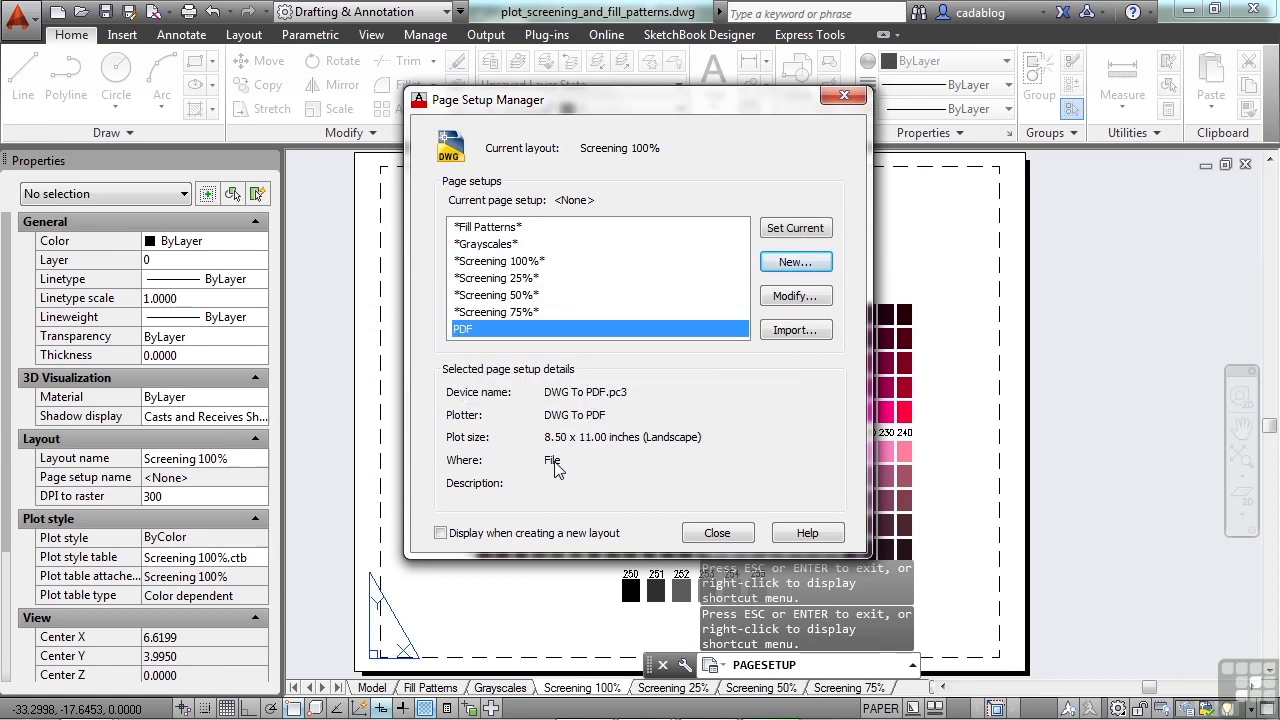
click(800, 230)
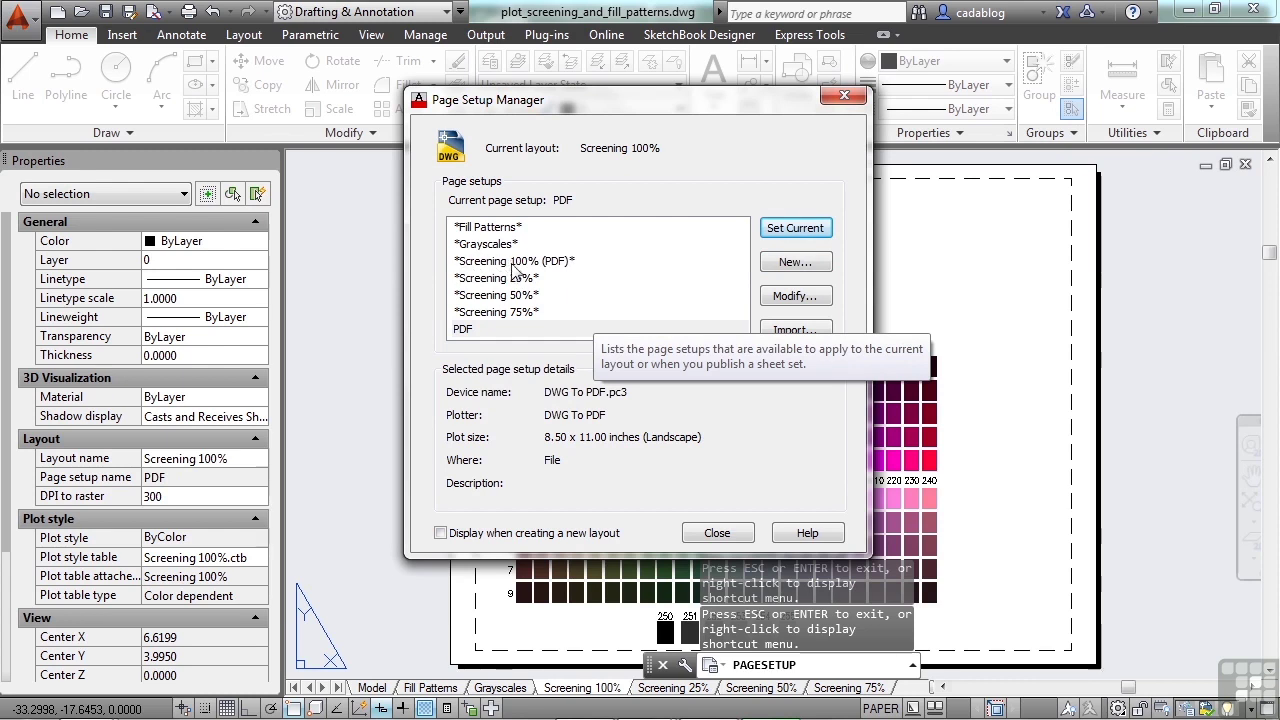
click(724, 531)
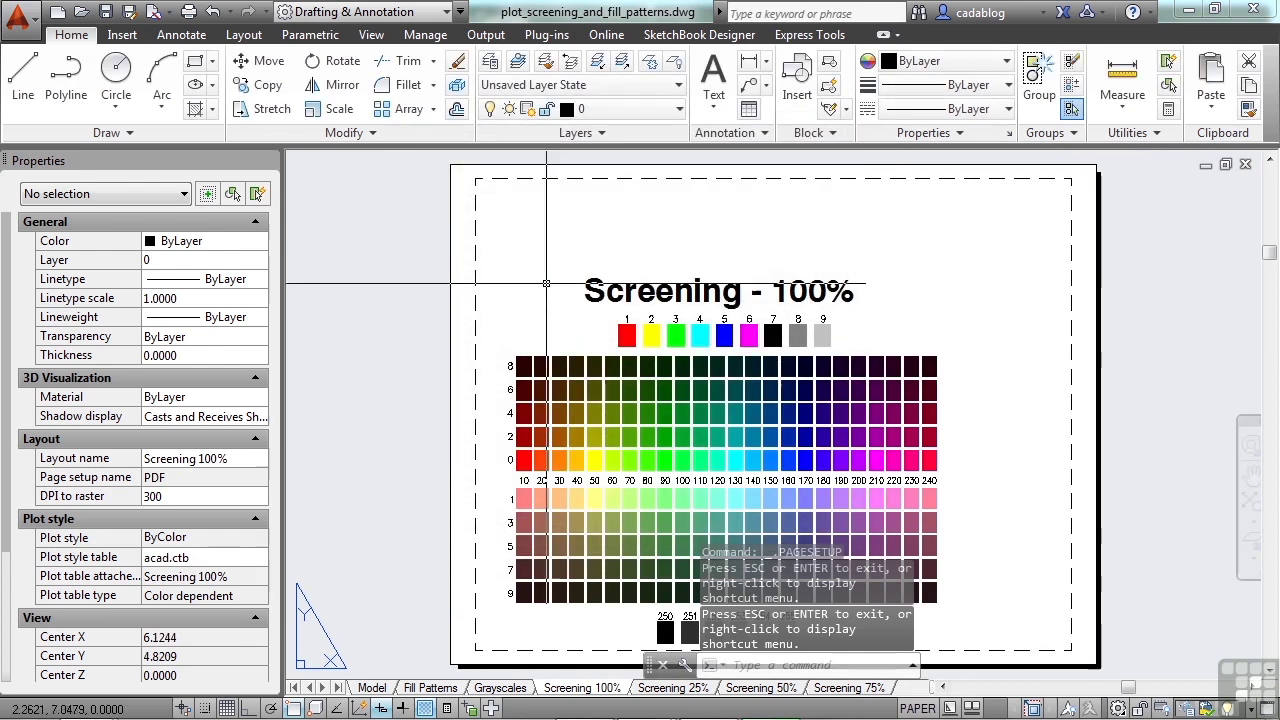
Plot the Screening 100% layout with the PDF page setup, saving it as plot_screening_and_fill_patterns-Screening 100%.pdf
text(plot)
key(Return)
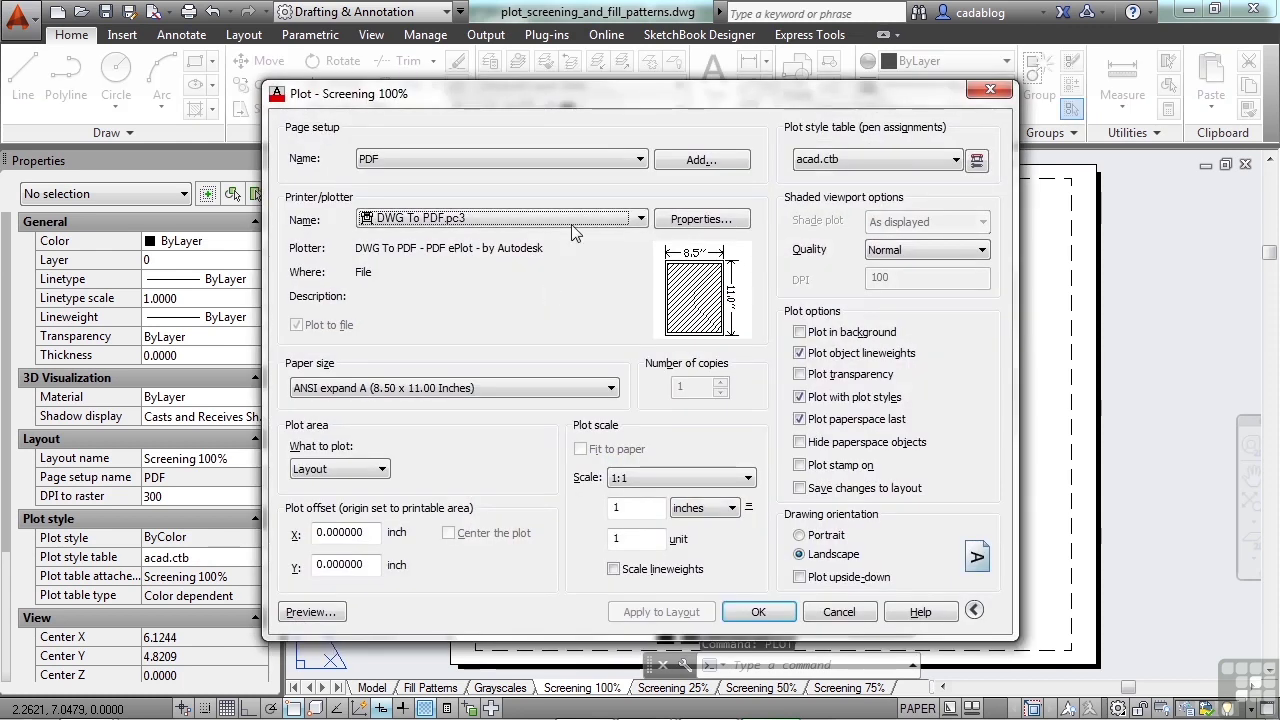
click(606, 158)
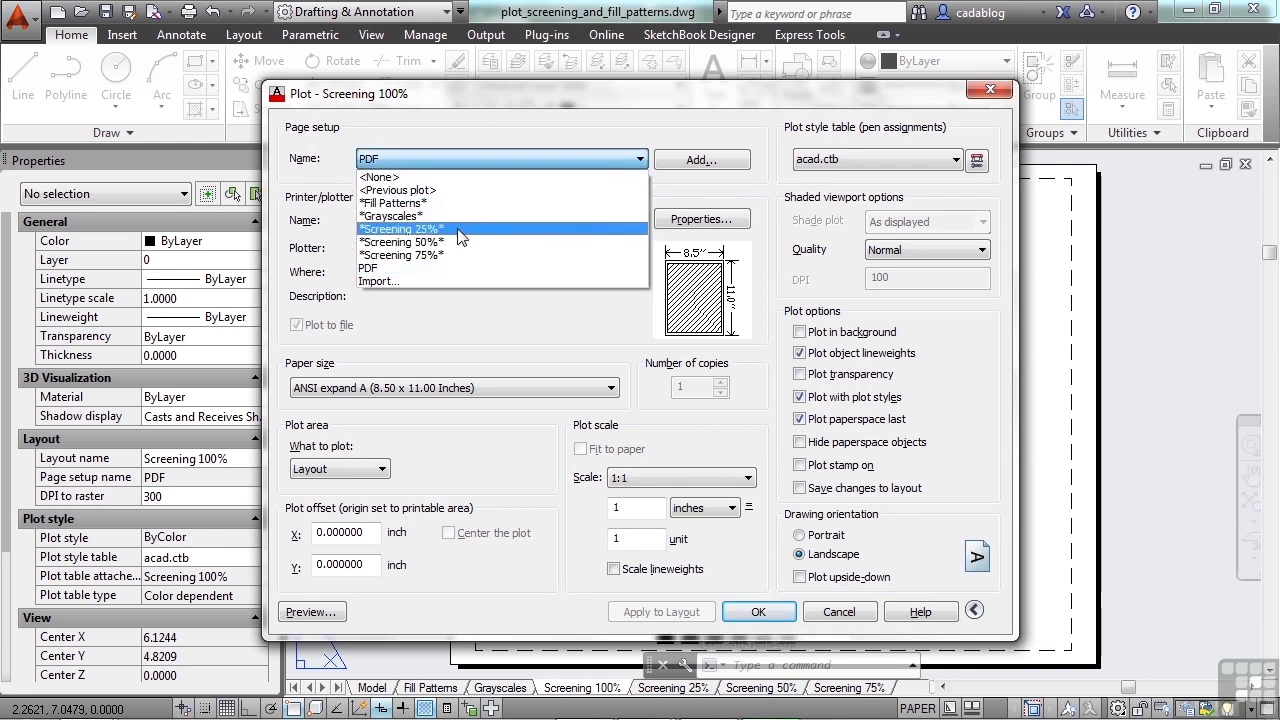
click(379, 268)
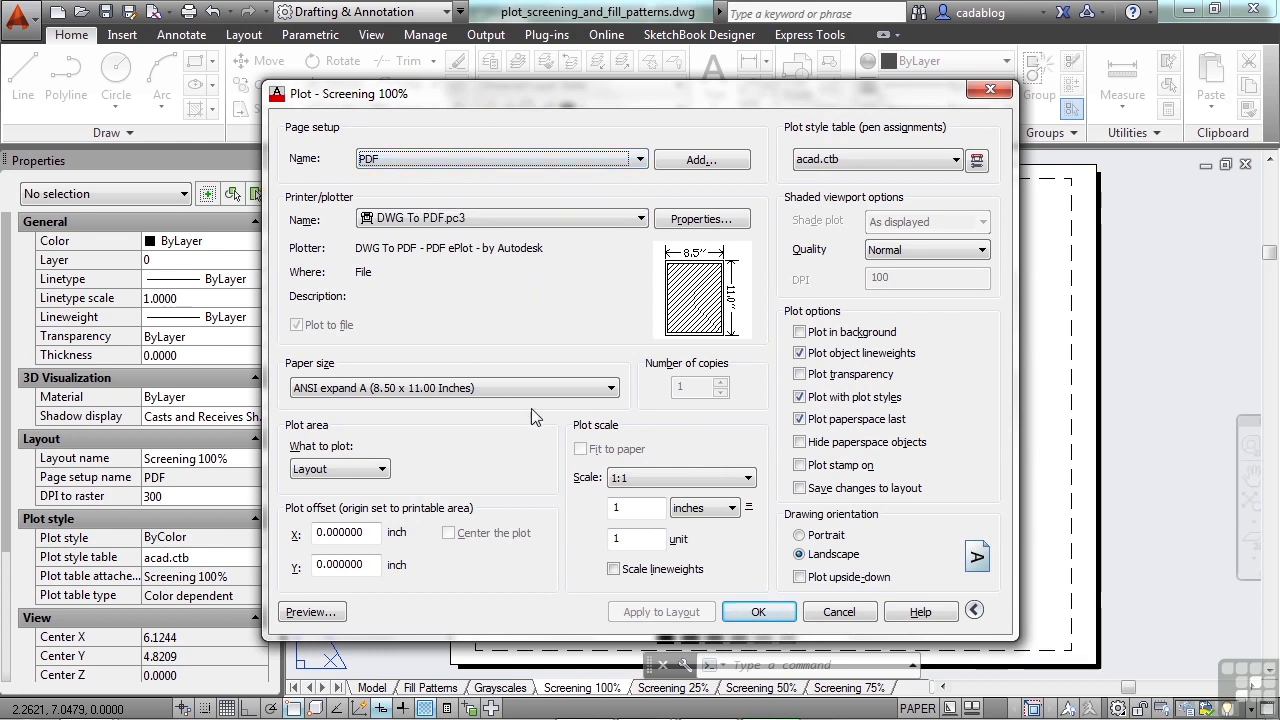
click(758, 611)
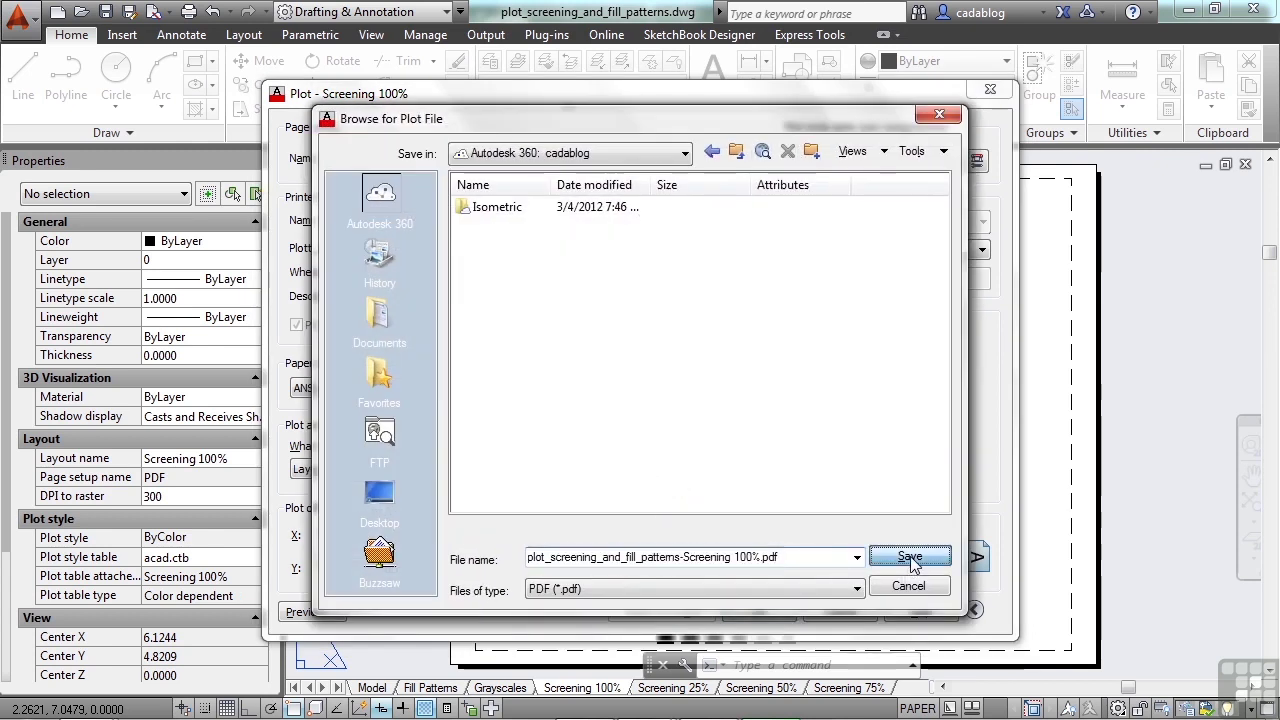
click(906, 556)
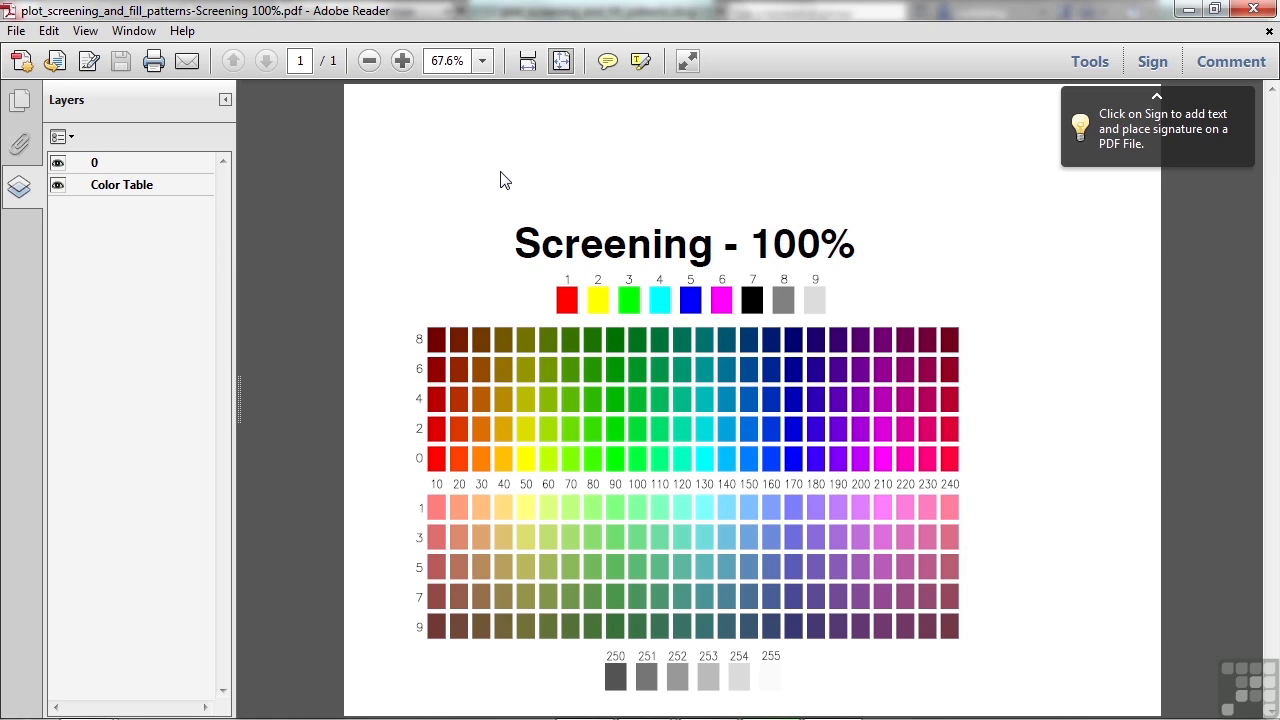
Inspect the print options for the plotted Screening 100% PDF in Adobe Reader without printing, and close the file
click(154, 64)
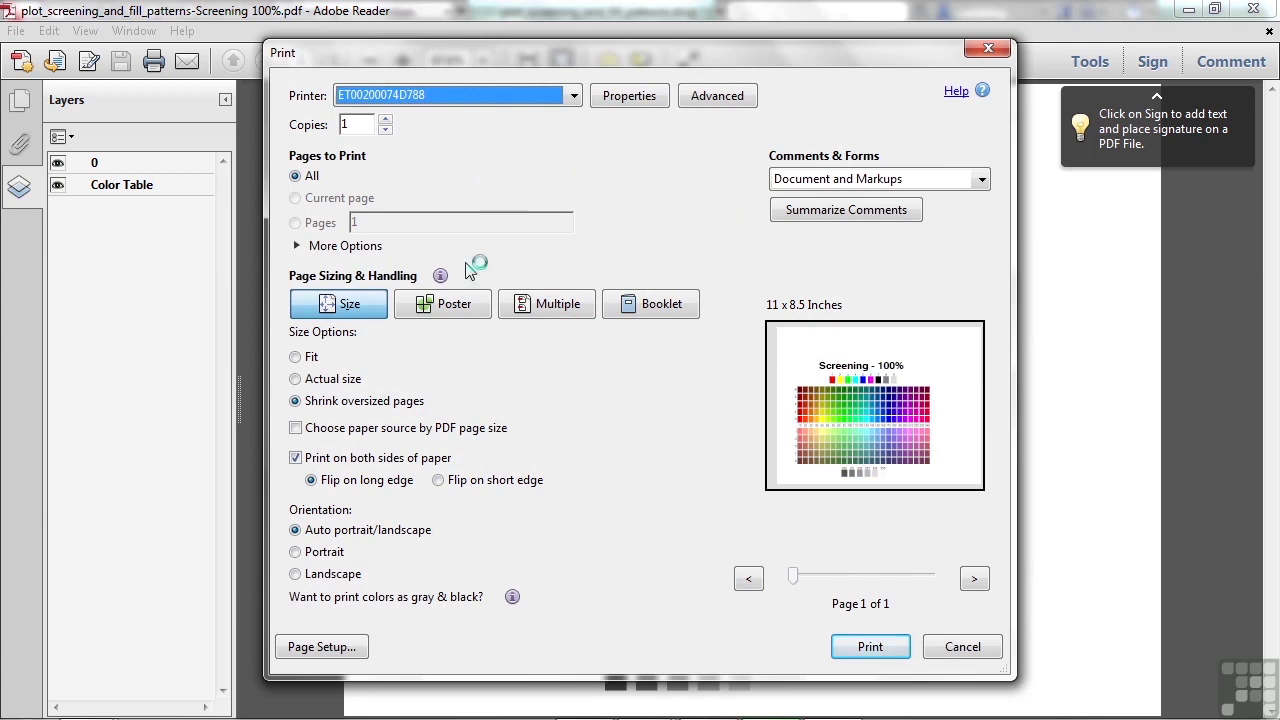
click(980, 650)
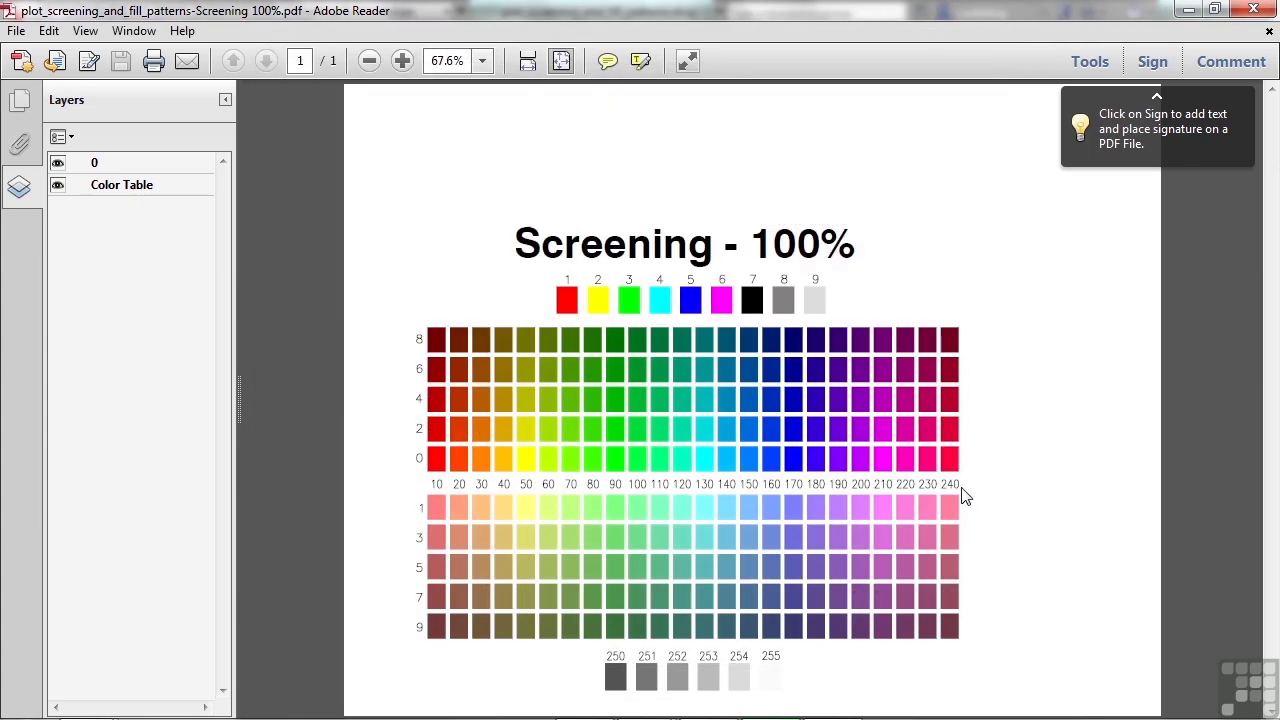
click(1253, 9)
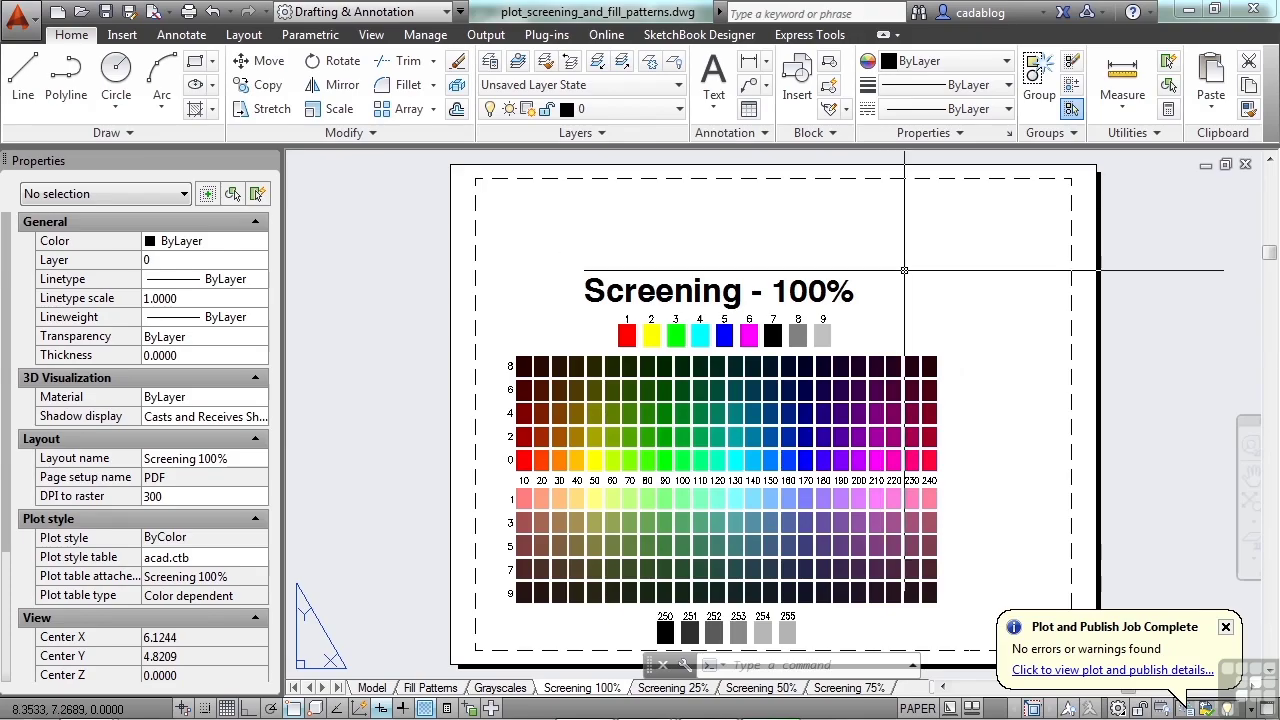
Switch to the Screening 25% layout and make the PDF page setup current for it
middle_drag(904, 270, 832, 265)
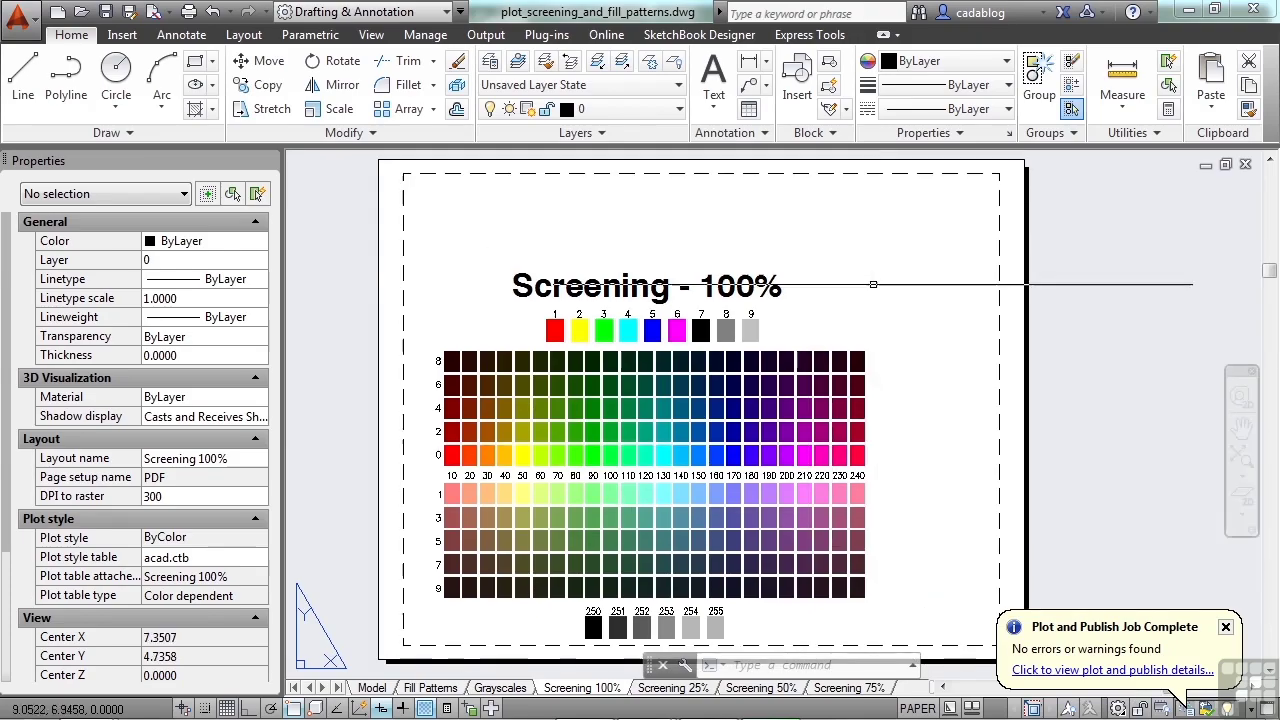
click(664, 692)
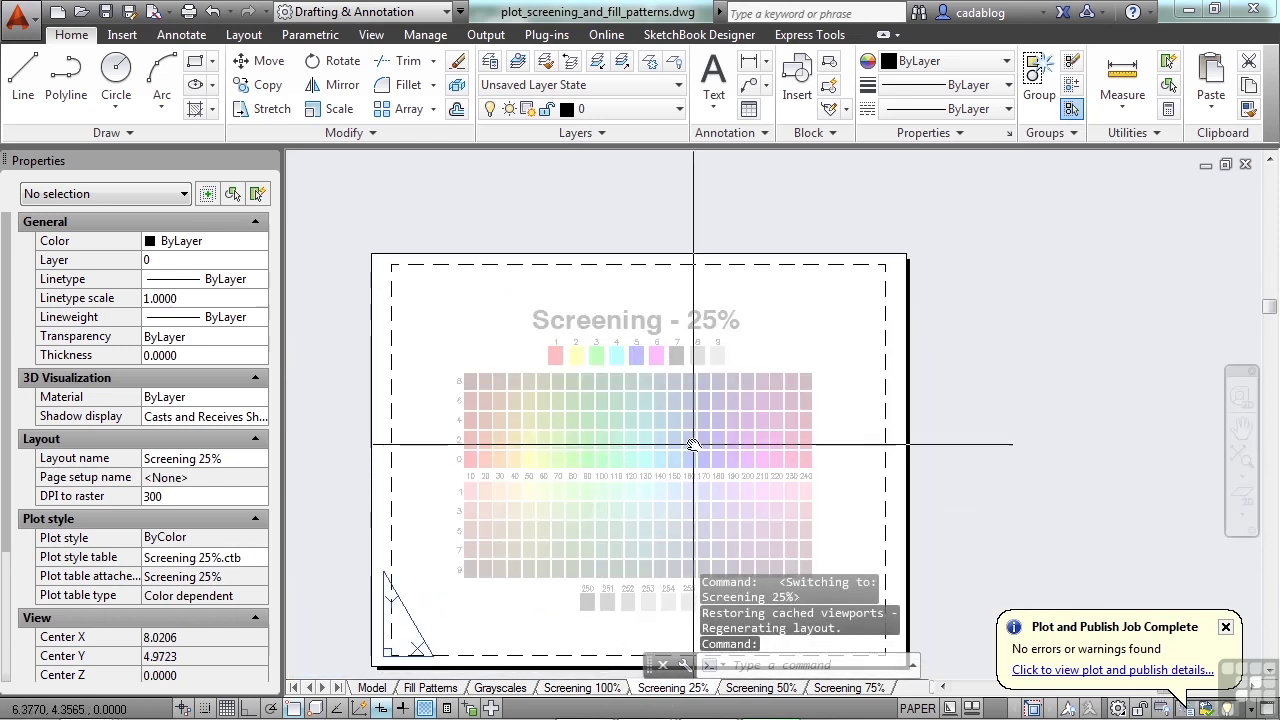
middle_drag(691, 452, 708, 398)
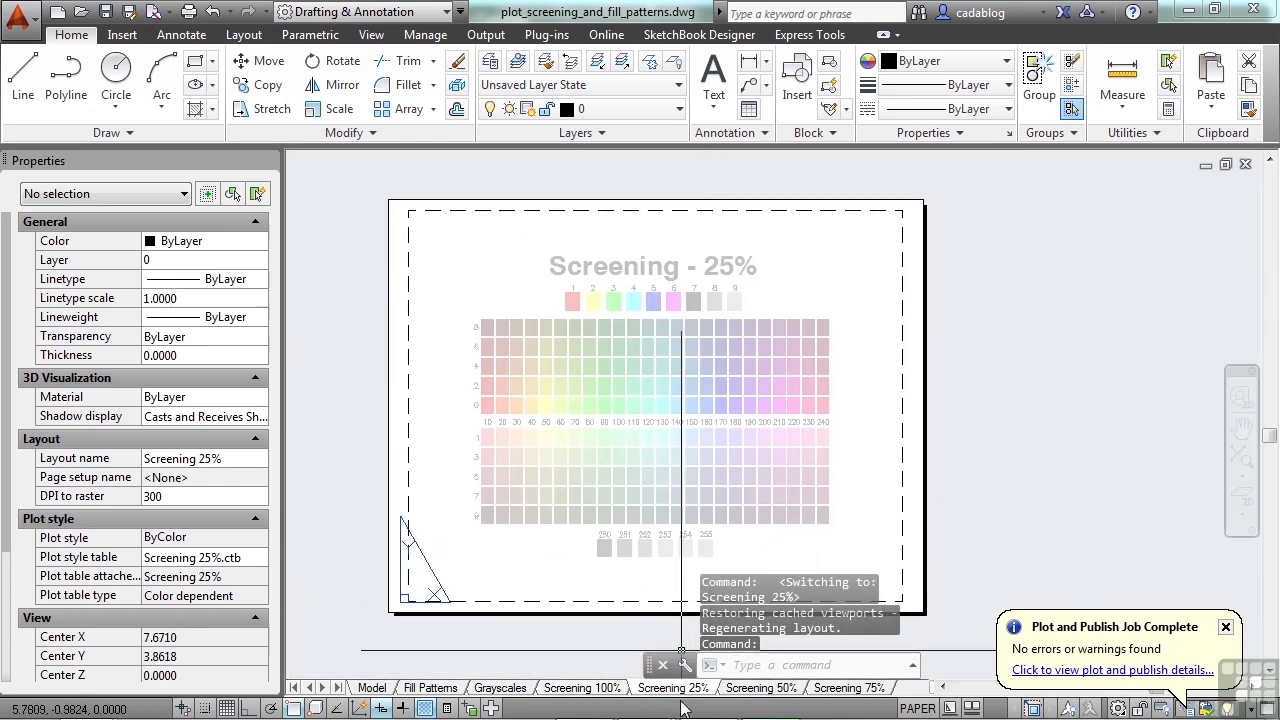
right_click(683, 690)
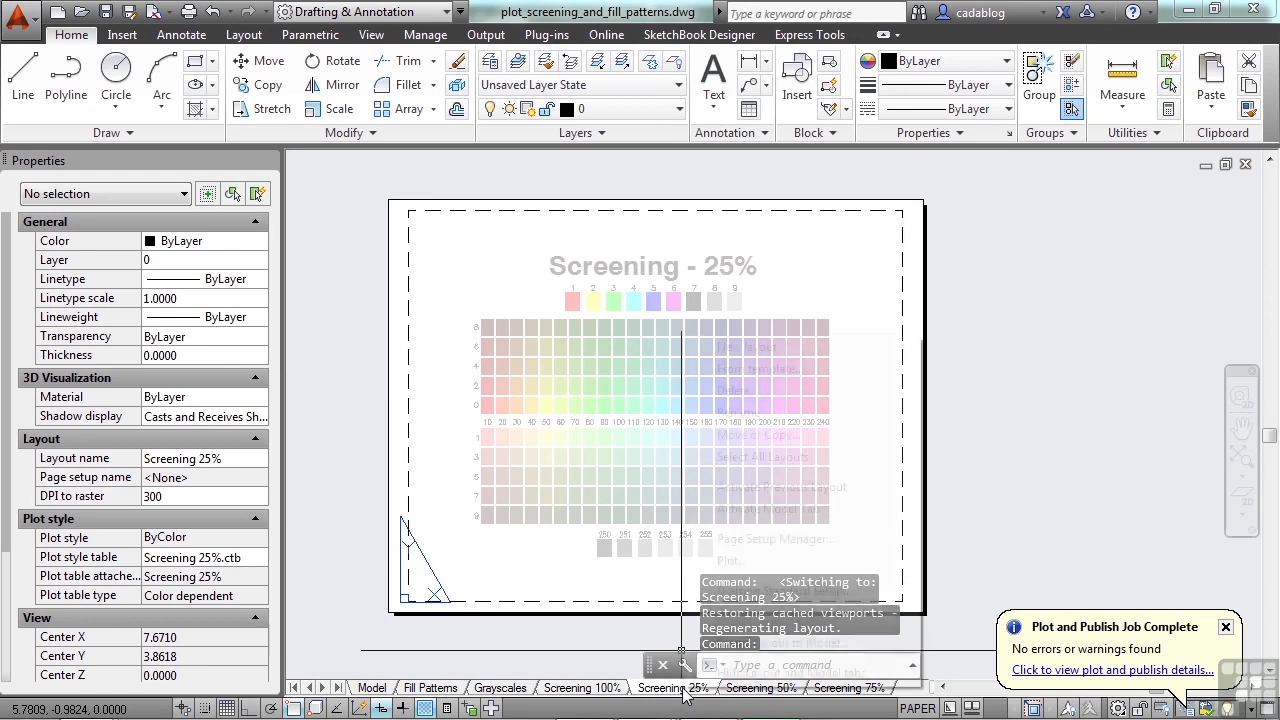
click(776, 541)
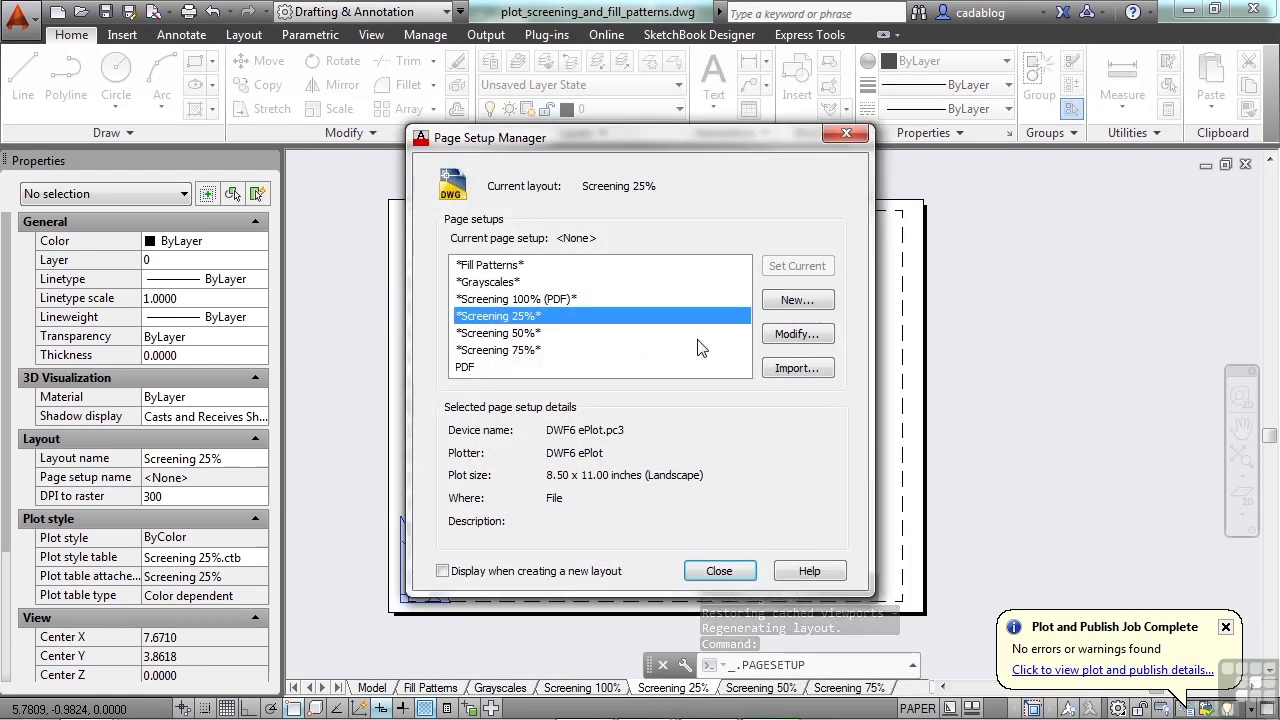
click(468, 367)
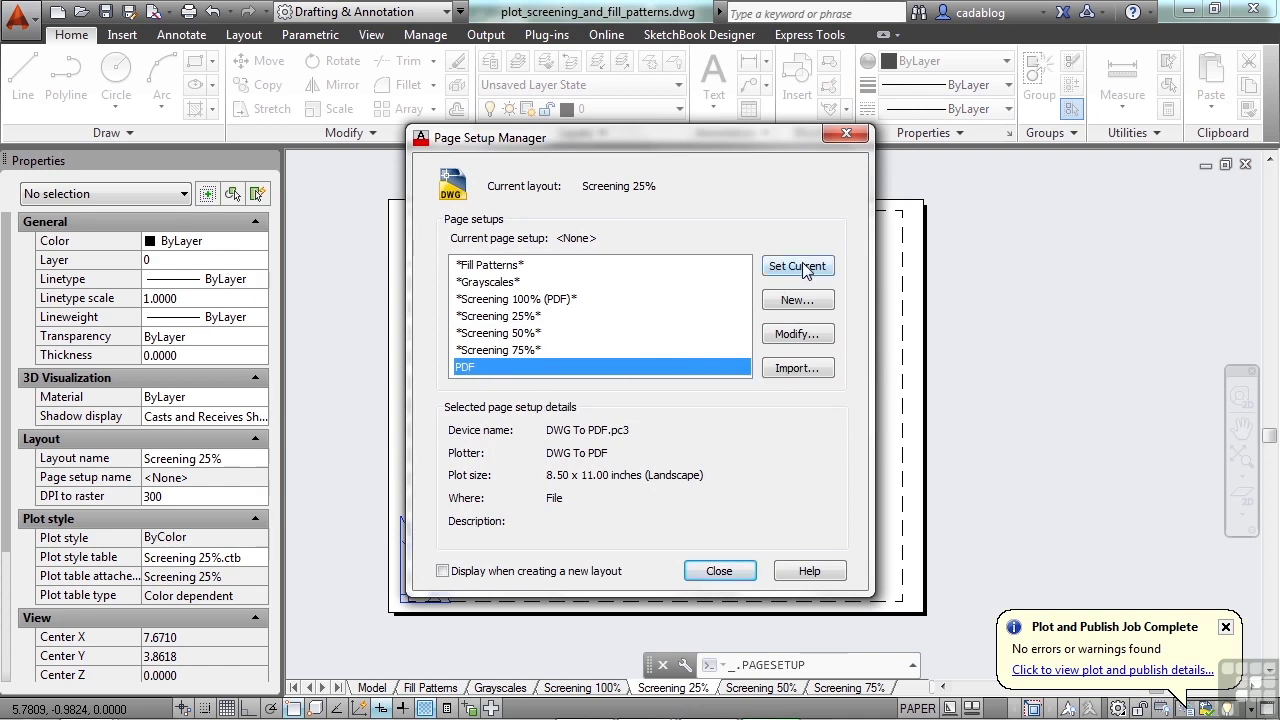
click(802, 264)
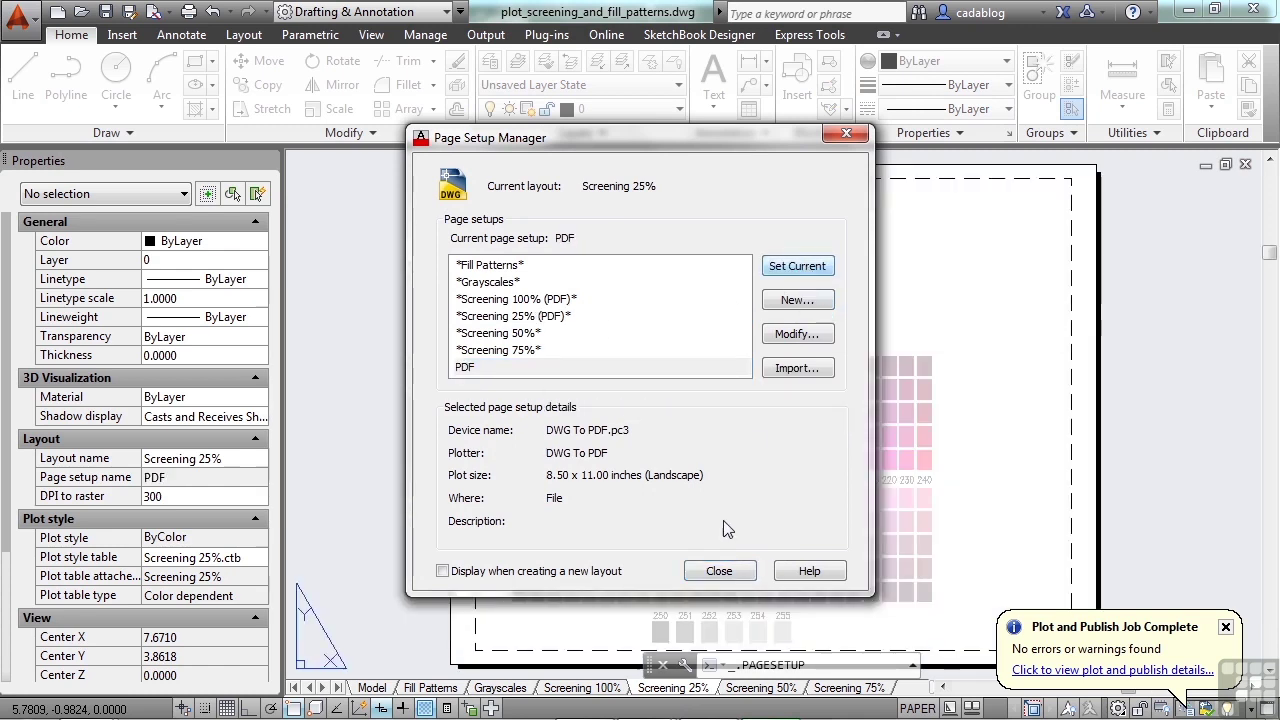
click(717, 571)
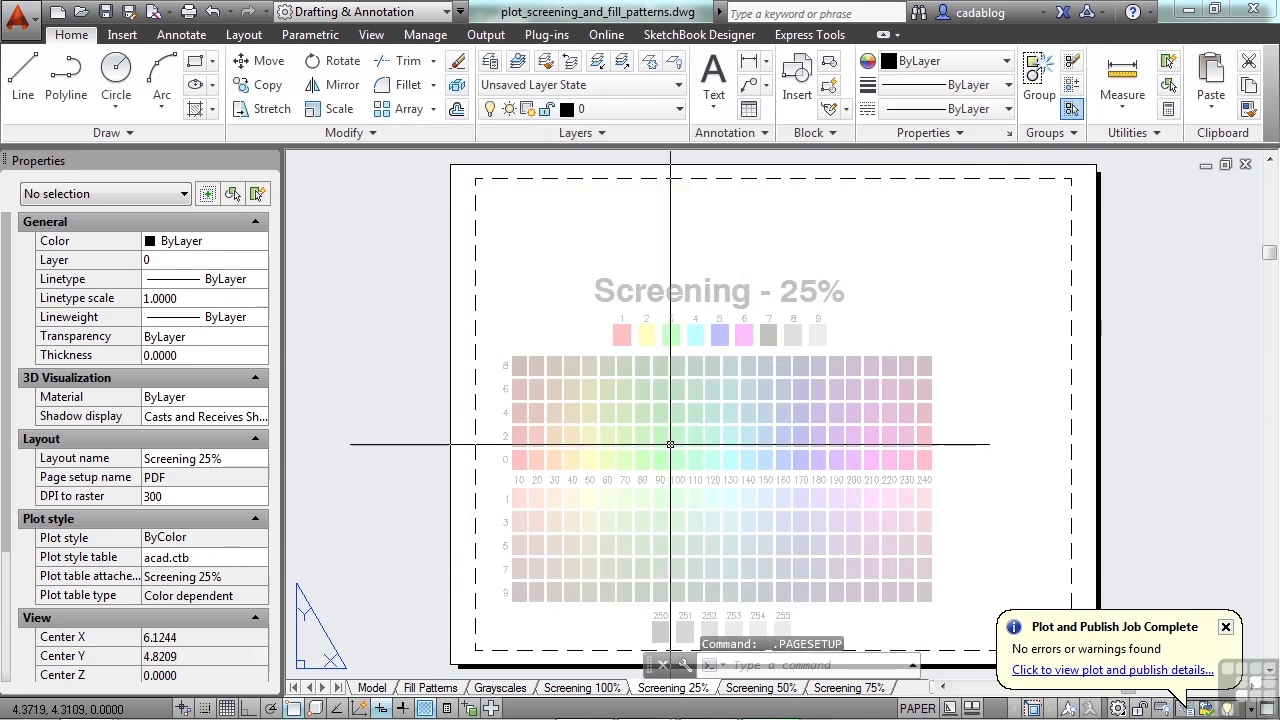
Plot the Screening 25% layout to a PDF file with the PDF page setup, and close the resulting file after viewing it
text(plot)
key(Return)
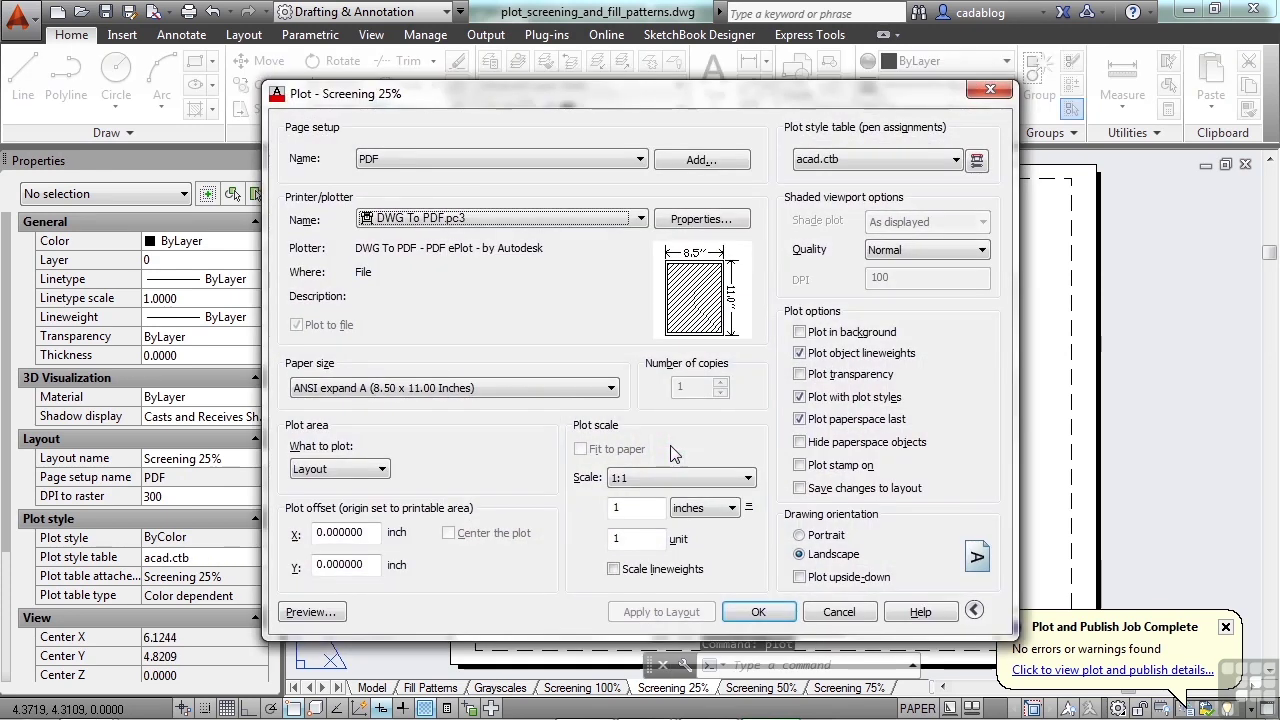
click(758, 610)
click(897, 545)
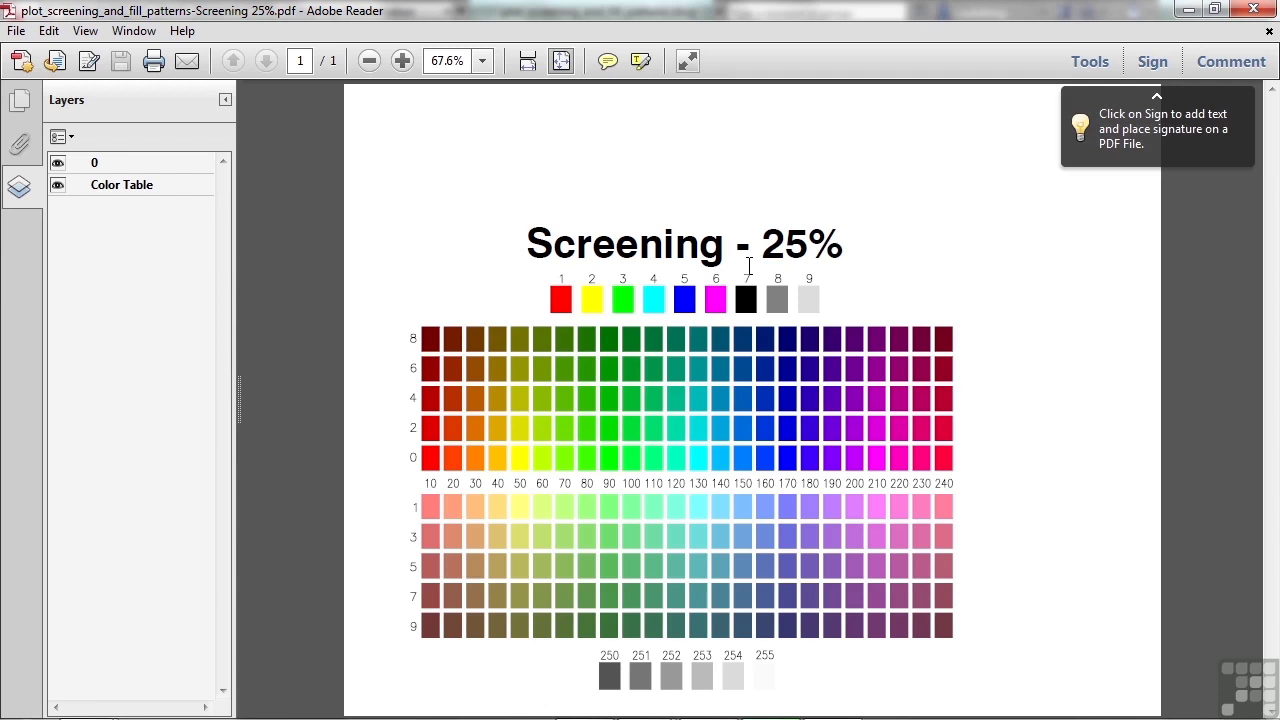
click(1253, 9)
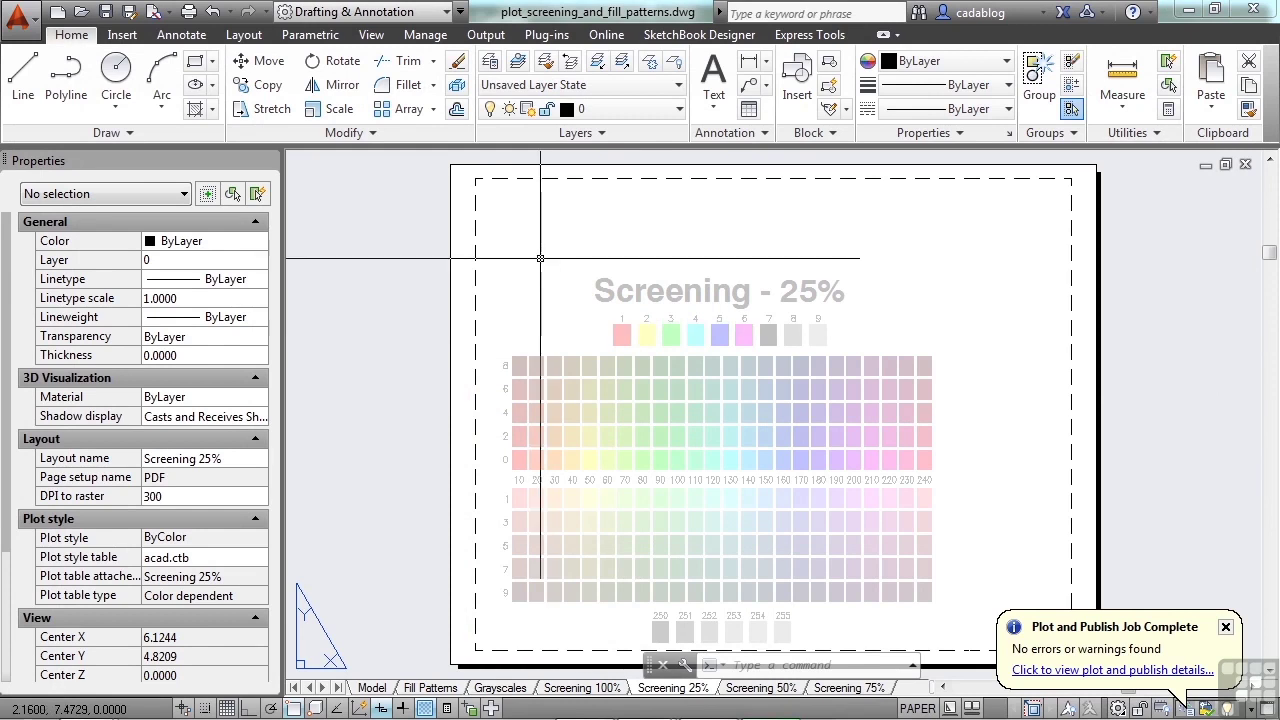
Try the PublishToWeb JPG.pc3 plotter with the default Sun Hi-Res paper size for the Screening 25% layout, and cancel the plot
text(plot)
key(Return)
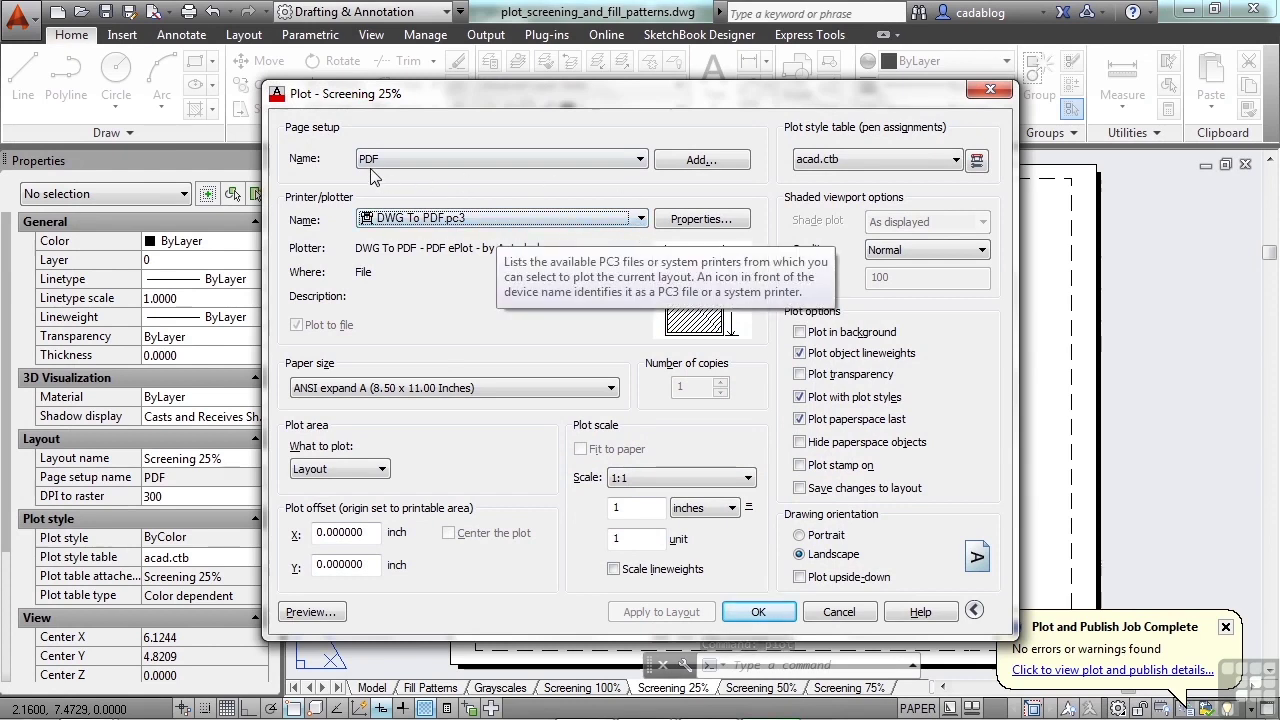
click(565, 217)
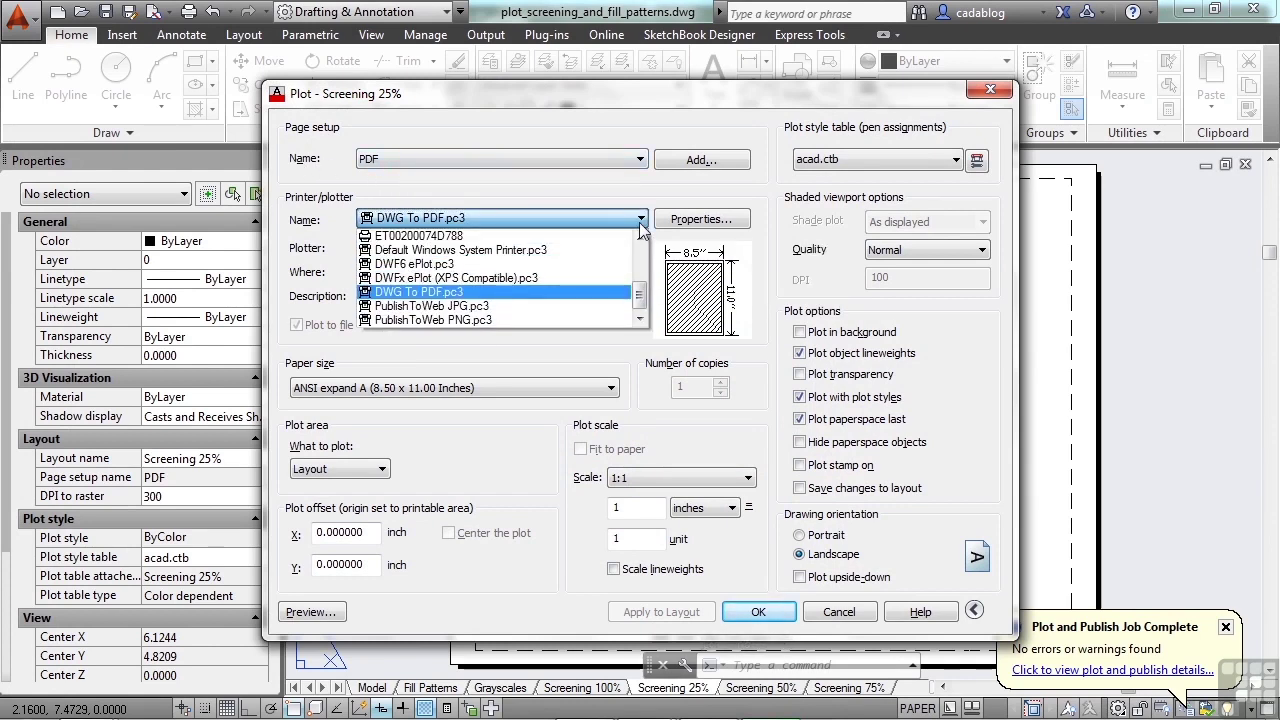
click(515, 306)
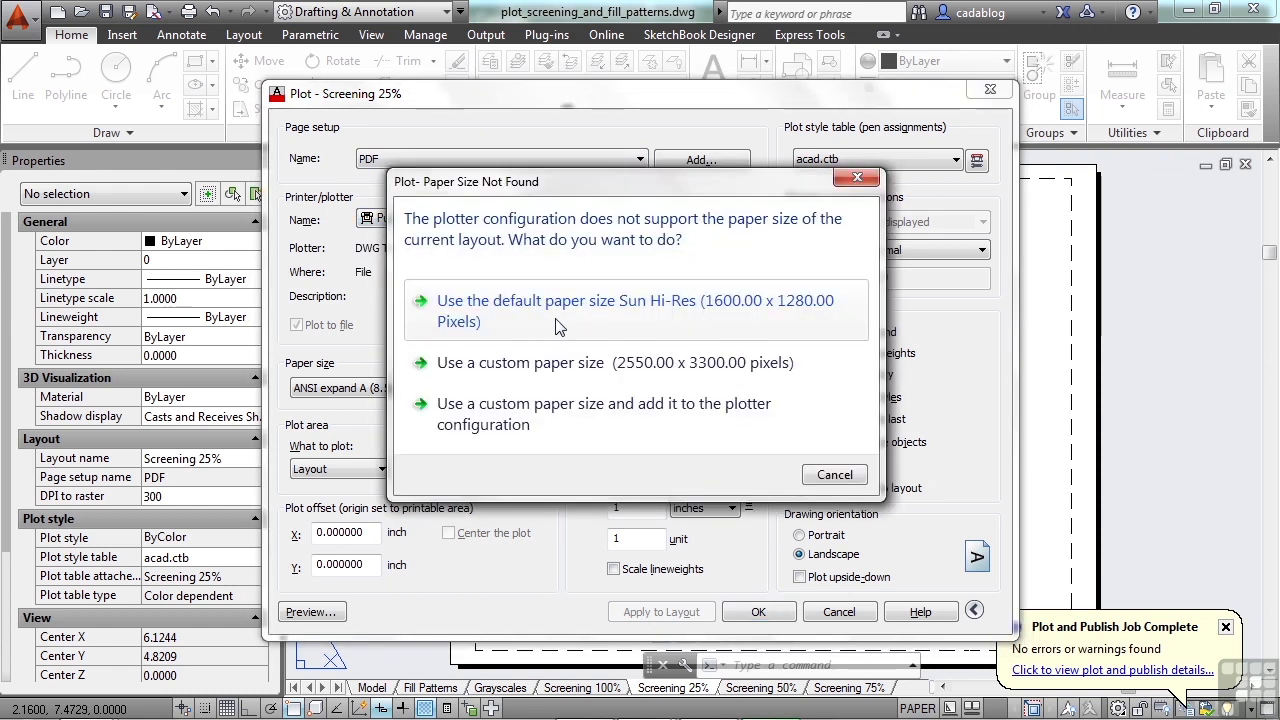
click(590, 308)
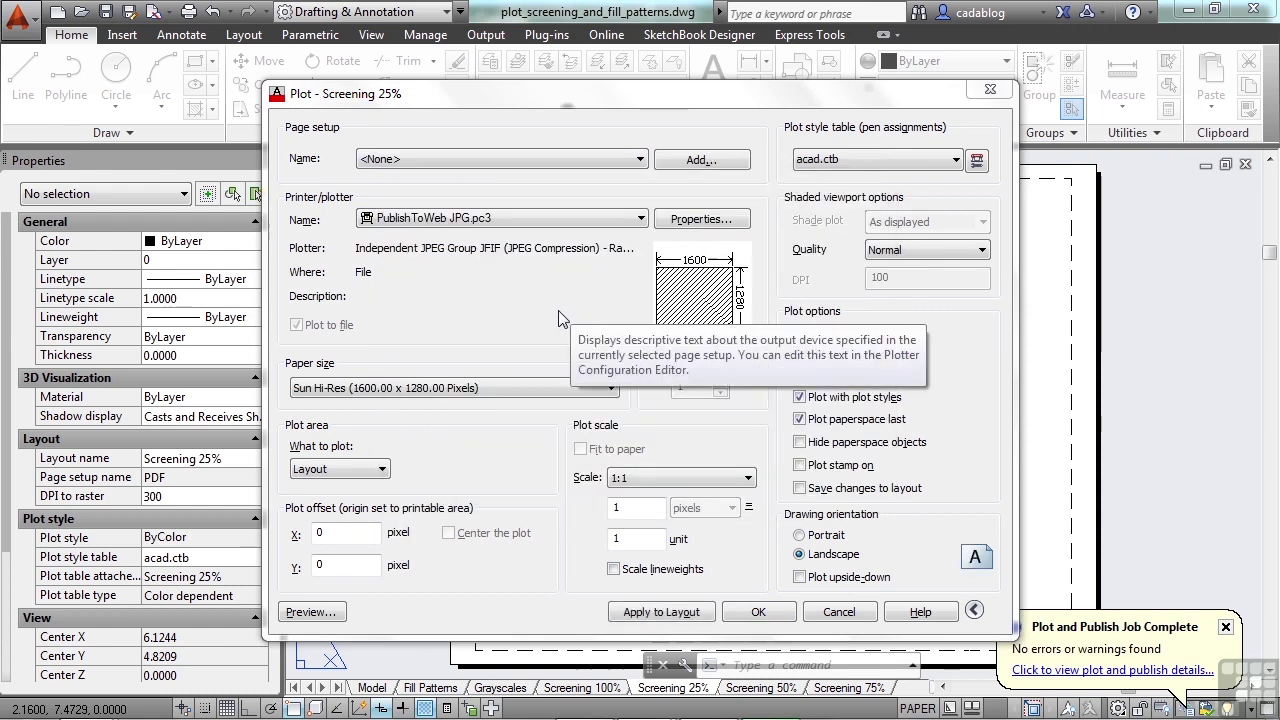
click(845, 613)
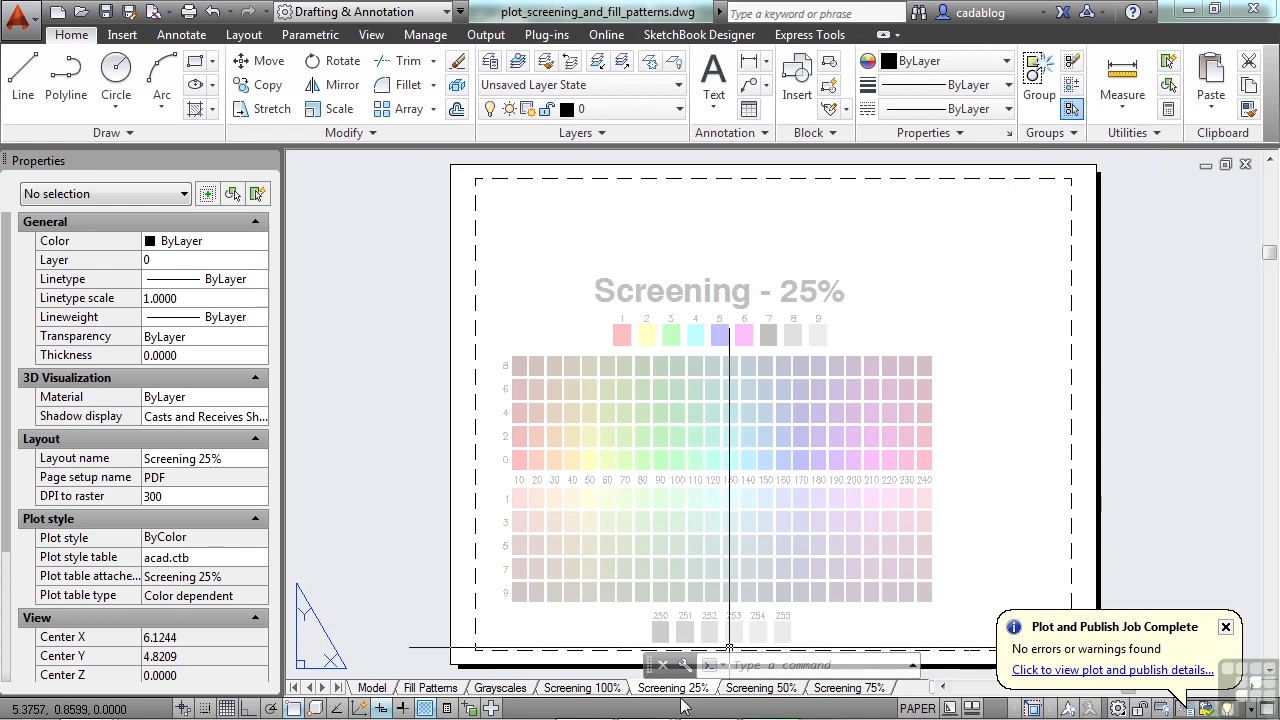
Create a new page setup named PDF SCREENING 25% for the Screening 25% layout, starting from the PDF page setup
right_click(655, 697)
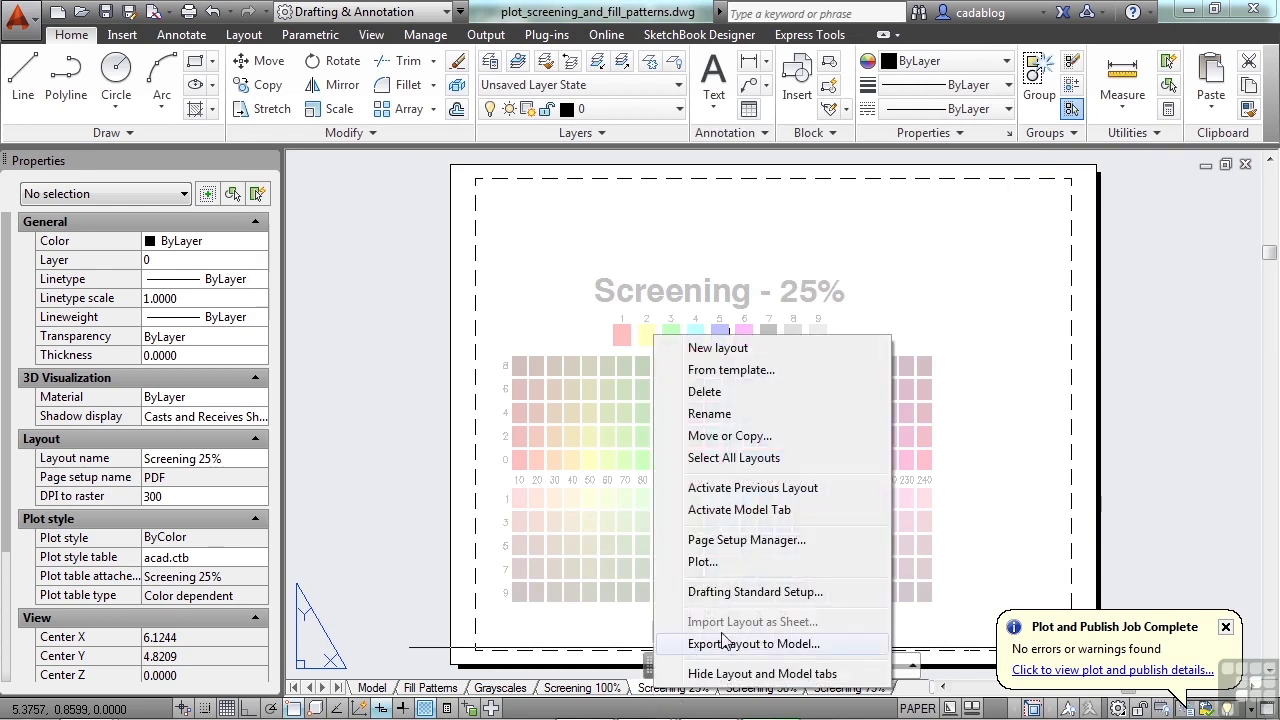
click(752, 540)
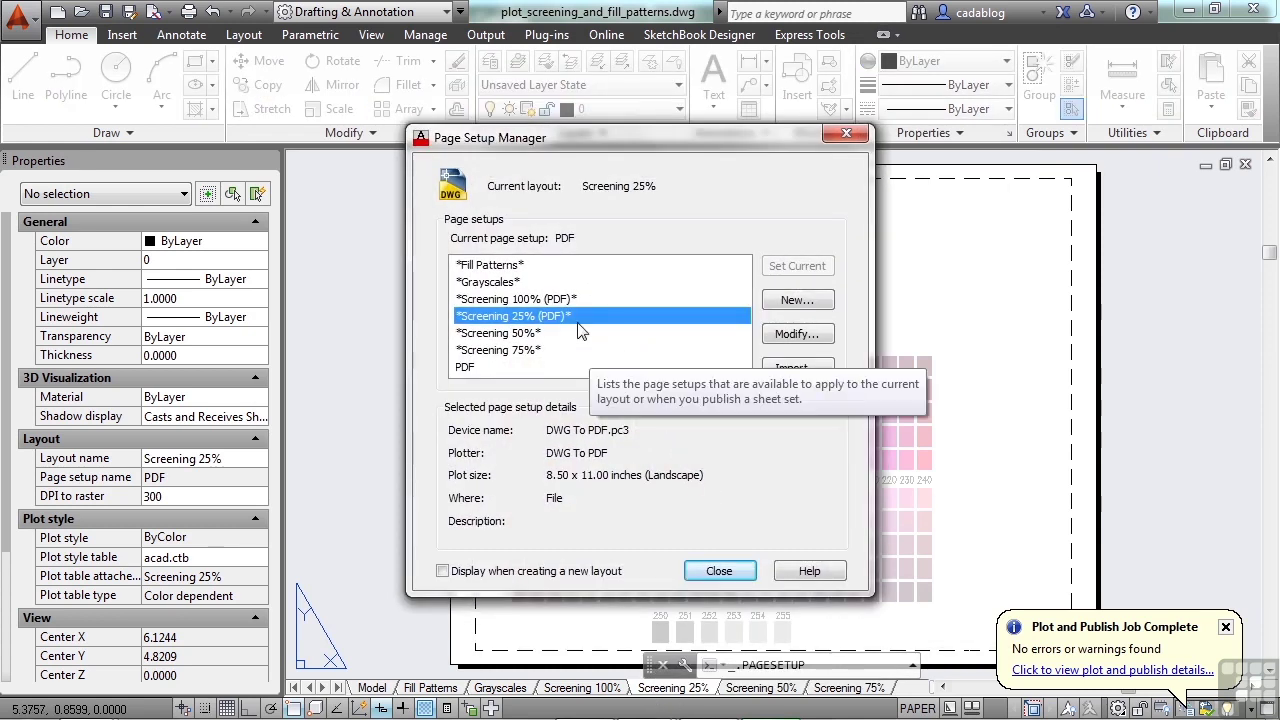
click(464, 368)
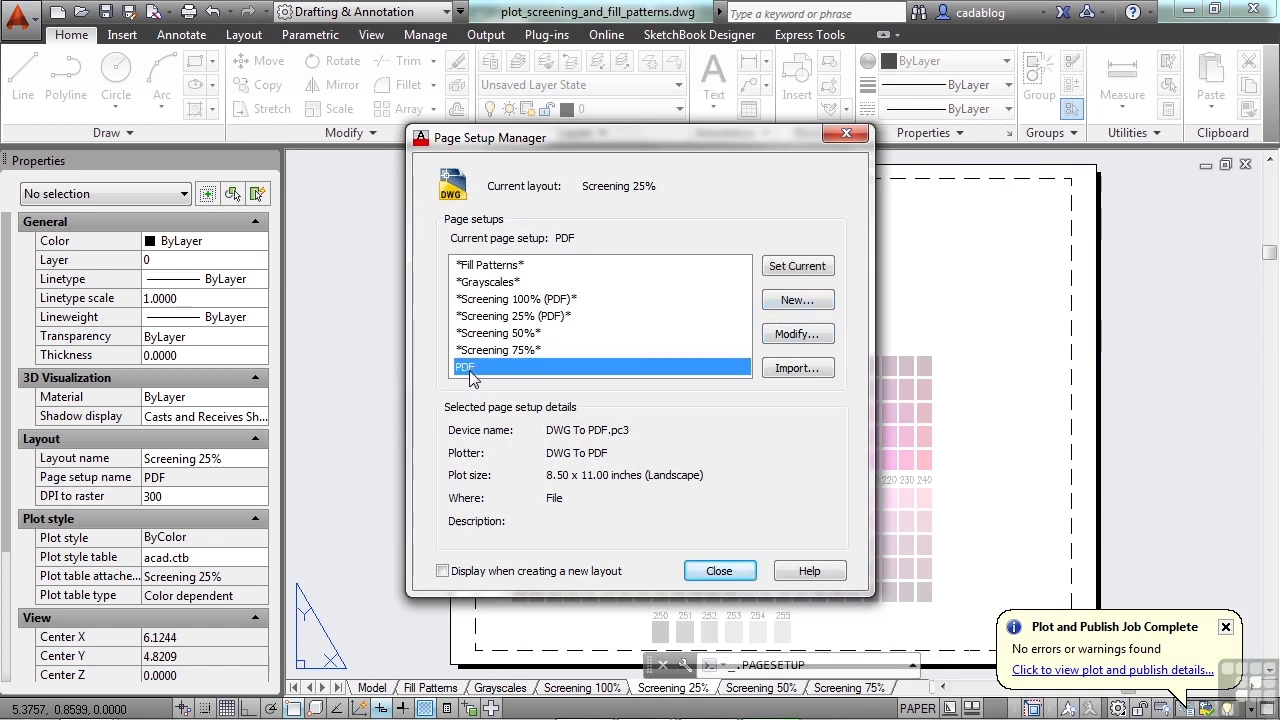
click(806, 304)
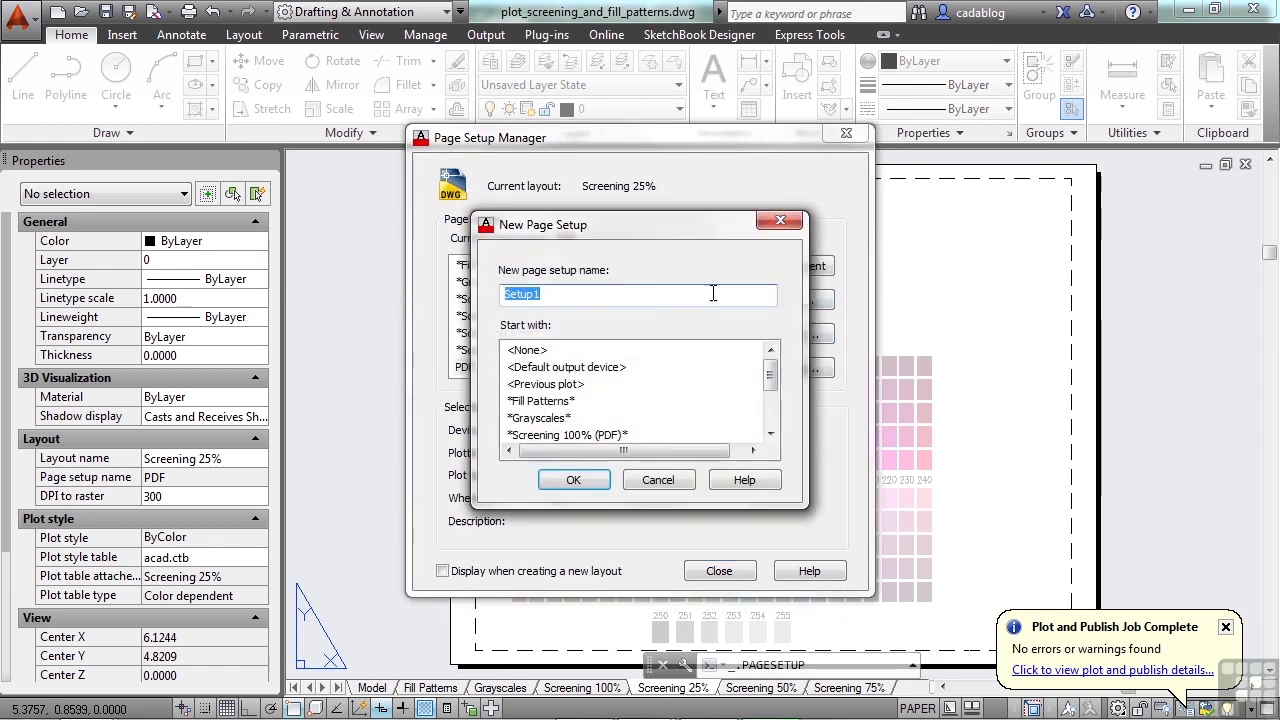
text(PDF SCREENING 25%)
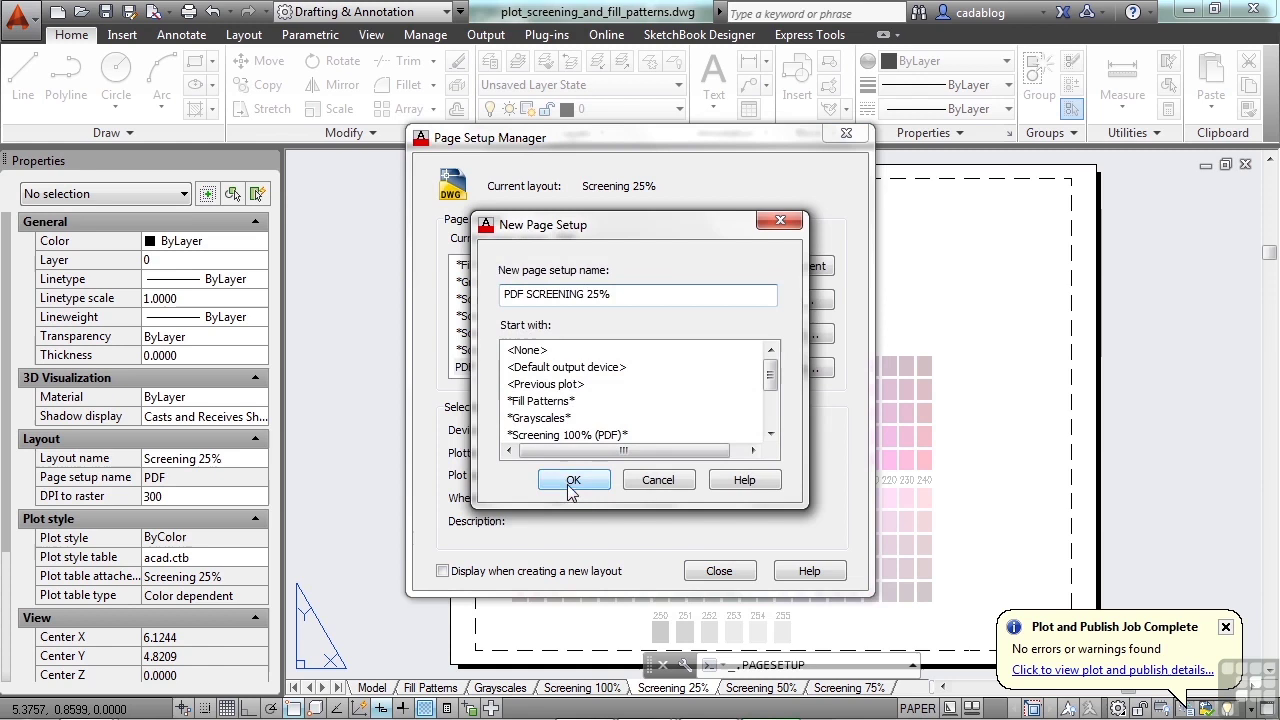
click(572, 481)
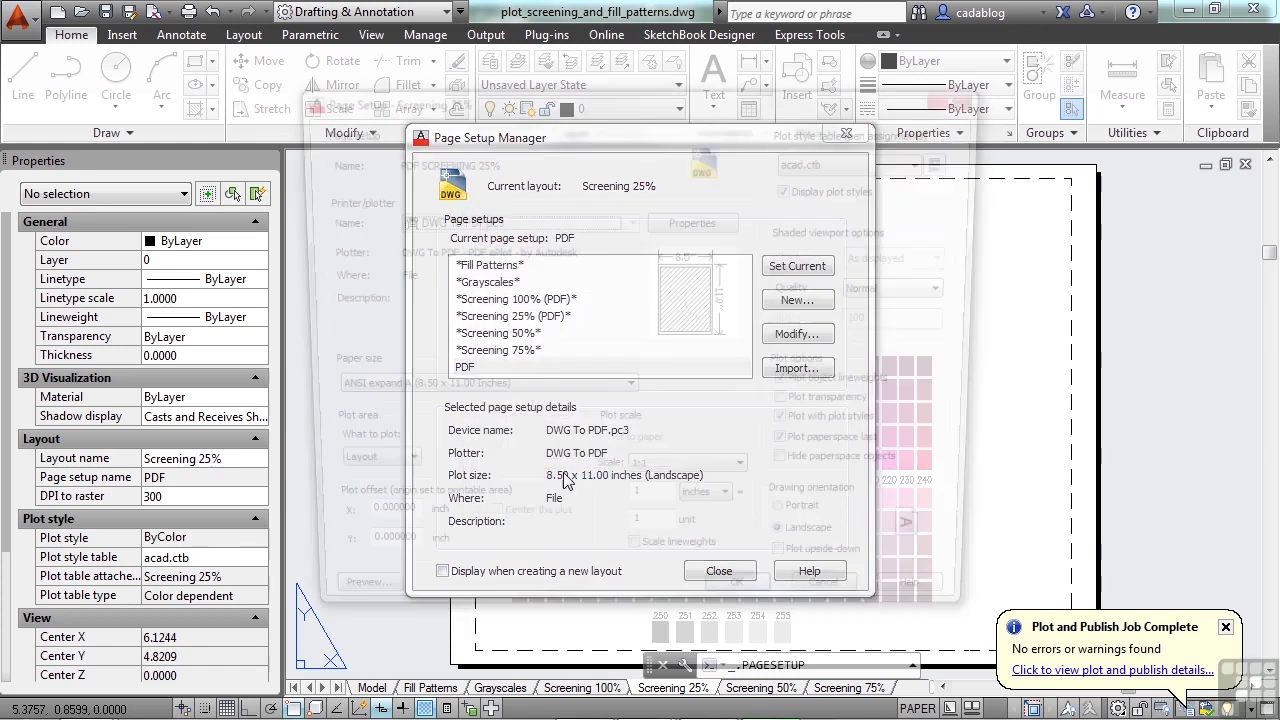
Assign the Screening 25%.ctb plot style table to the PDF SCREENING 25% page setup and save it
click(849, 166)
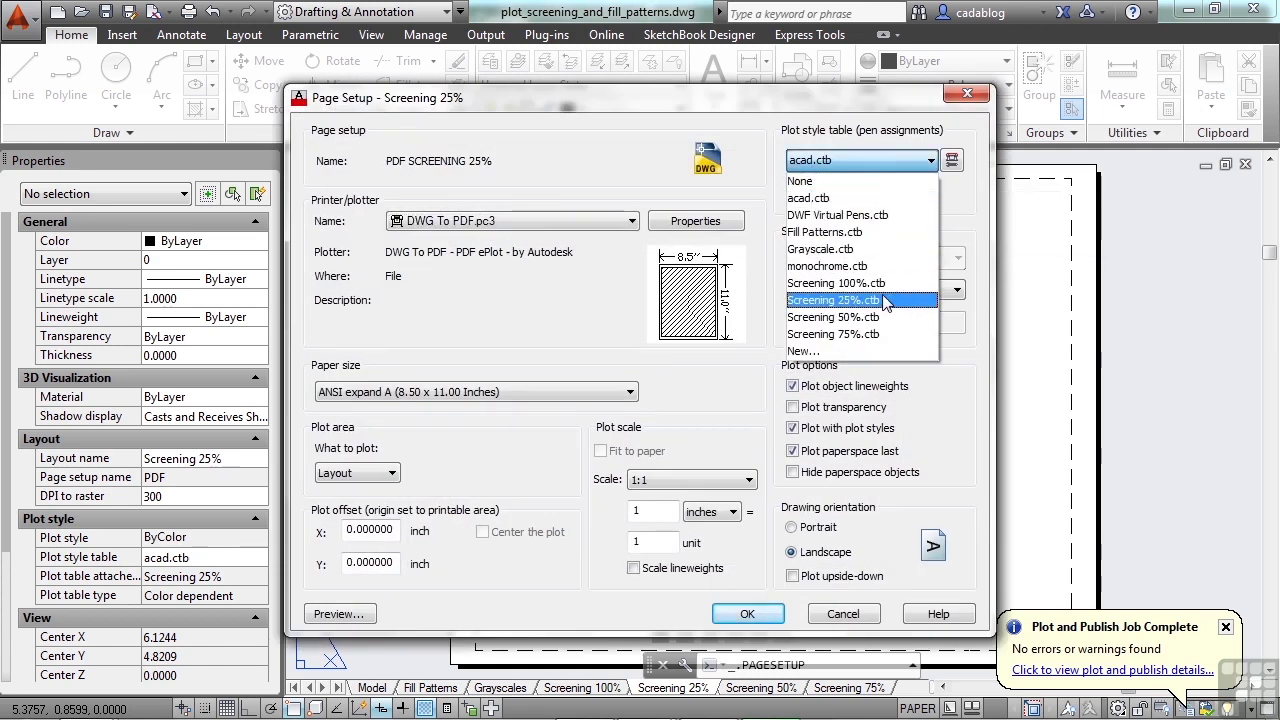
click(870, 301)
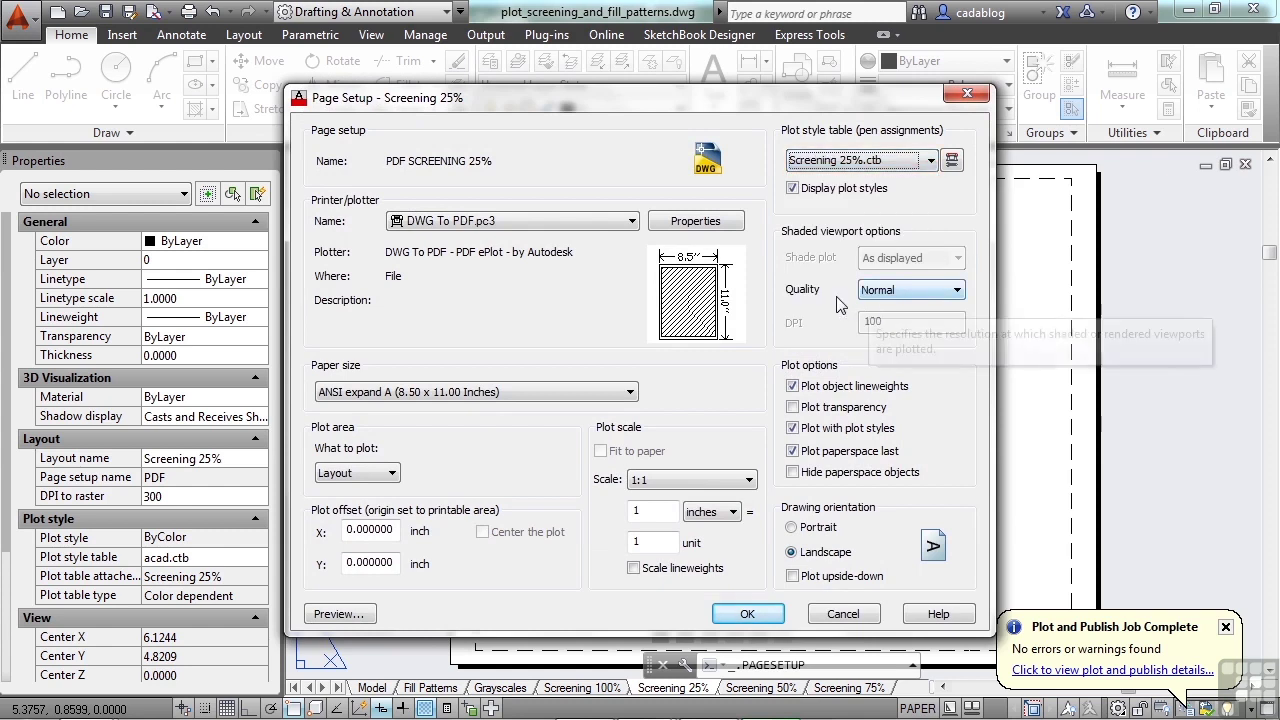
click(748, 613)
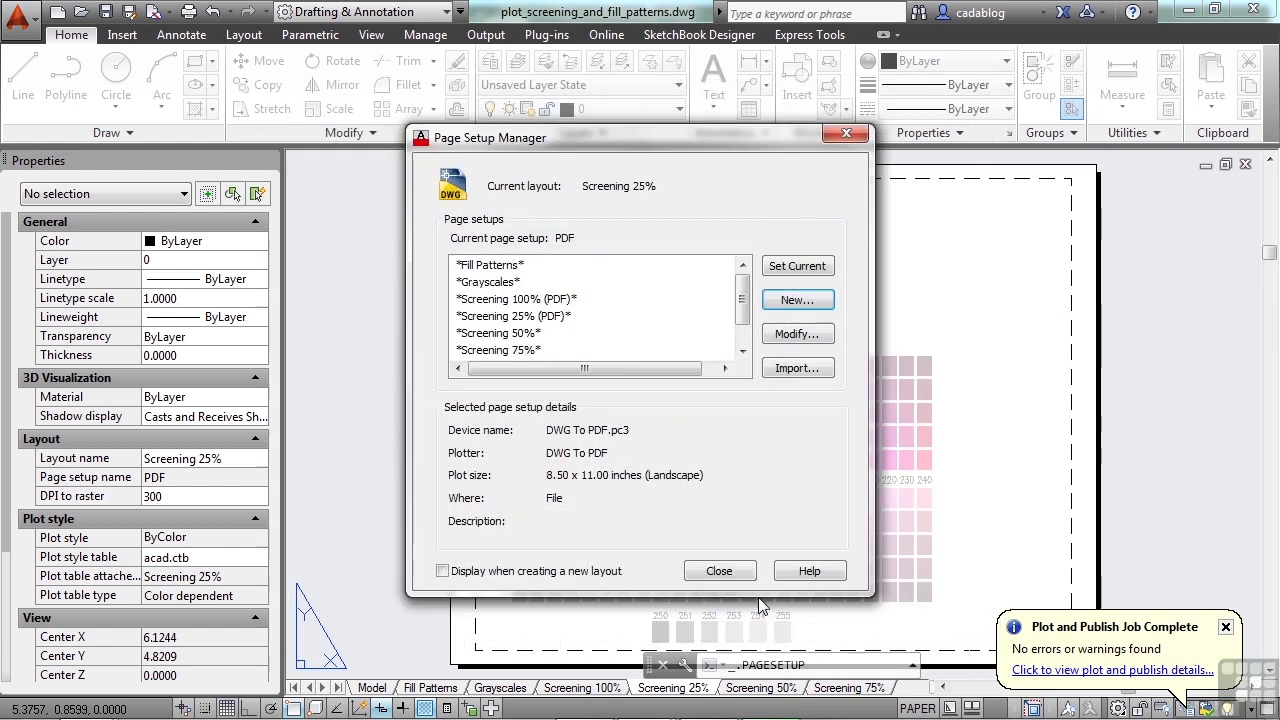
Make PDF SCREENING 25% the current page setup of the Screening 25% layout and dismiss the plot notification
scroll(684, 345, down, 1)
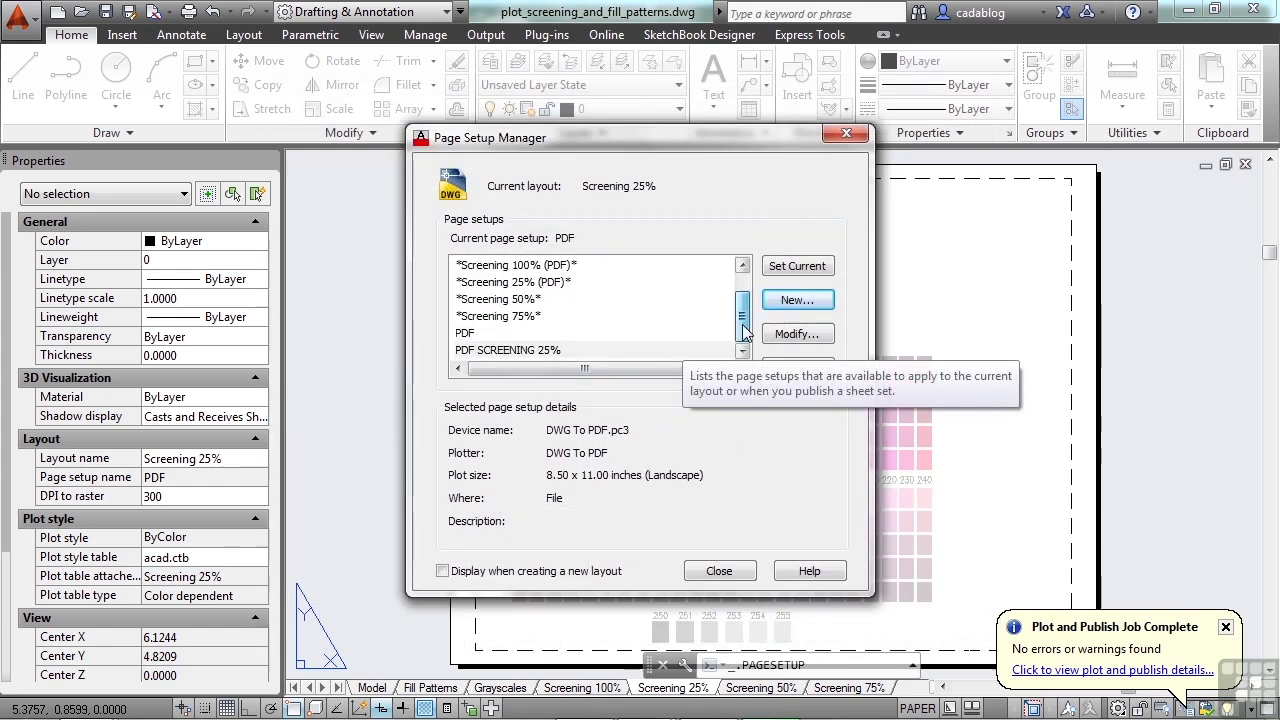
click(487, 350)
click(794, 268)
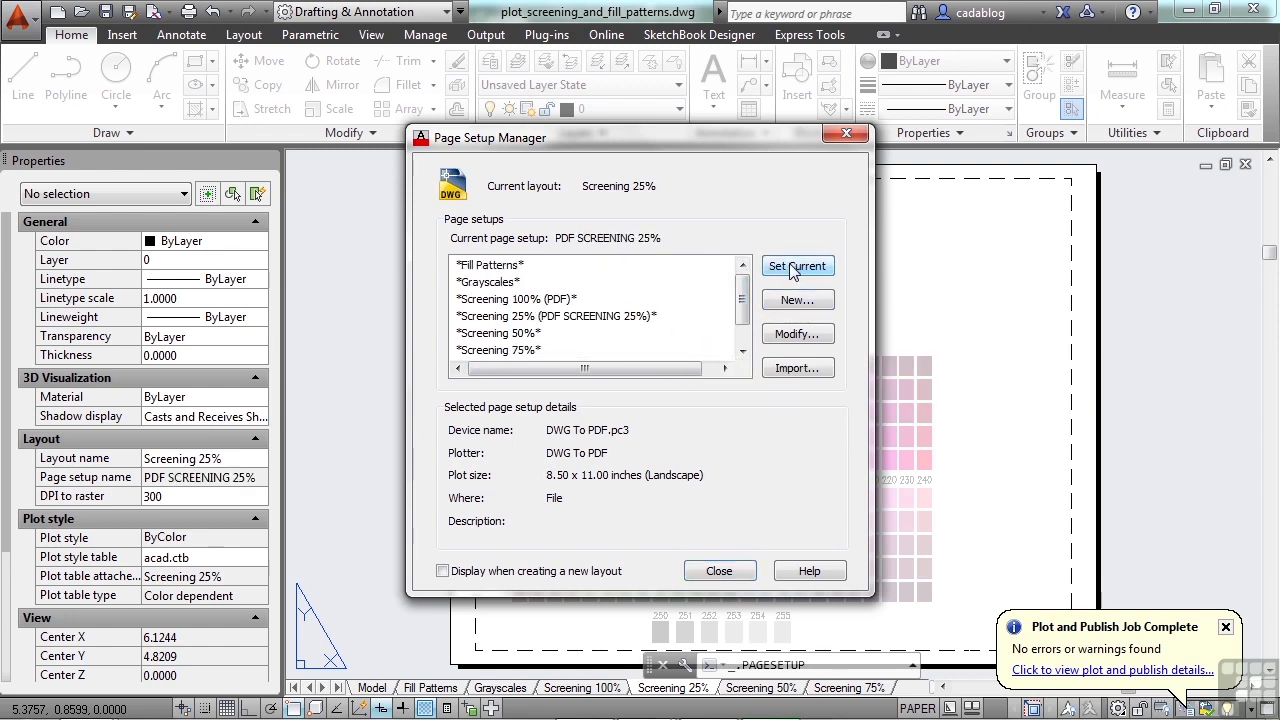
click(719, 571)
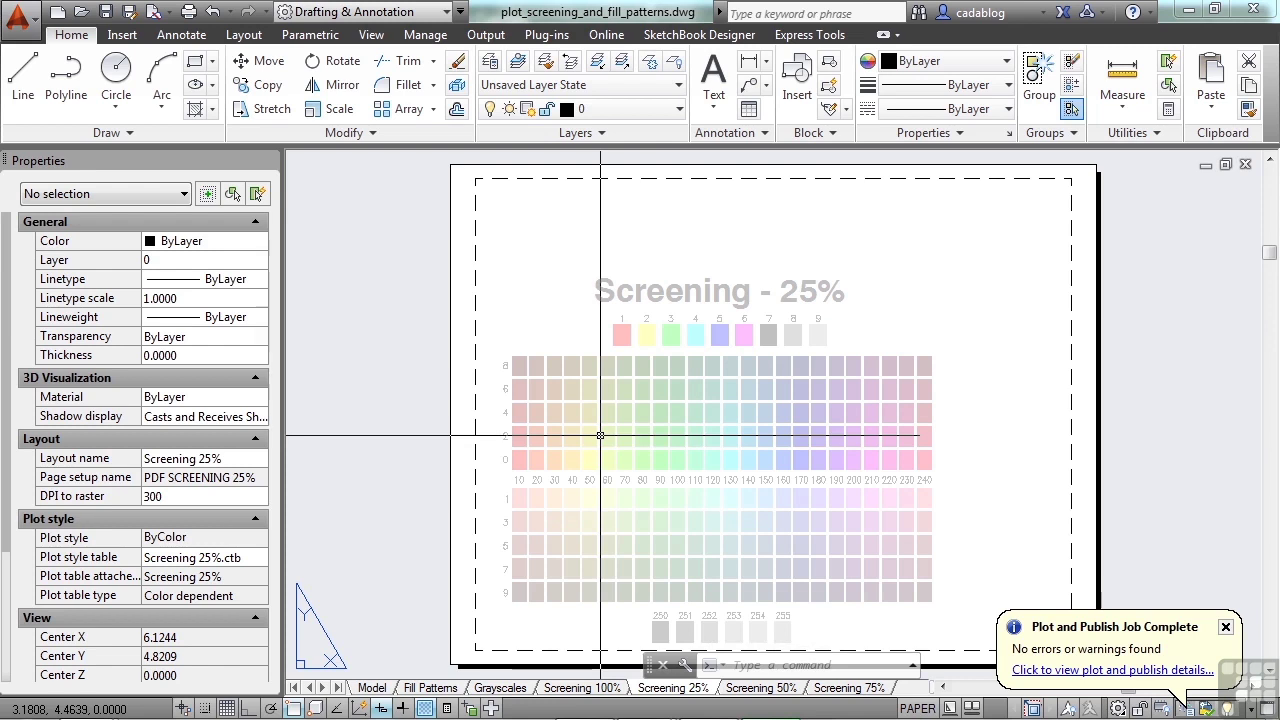
click(1225, 627)
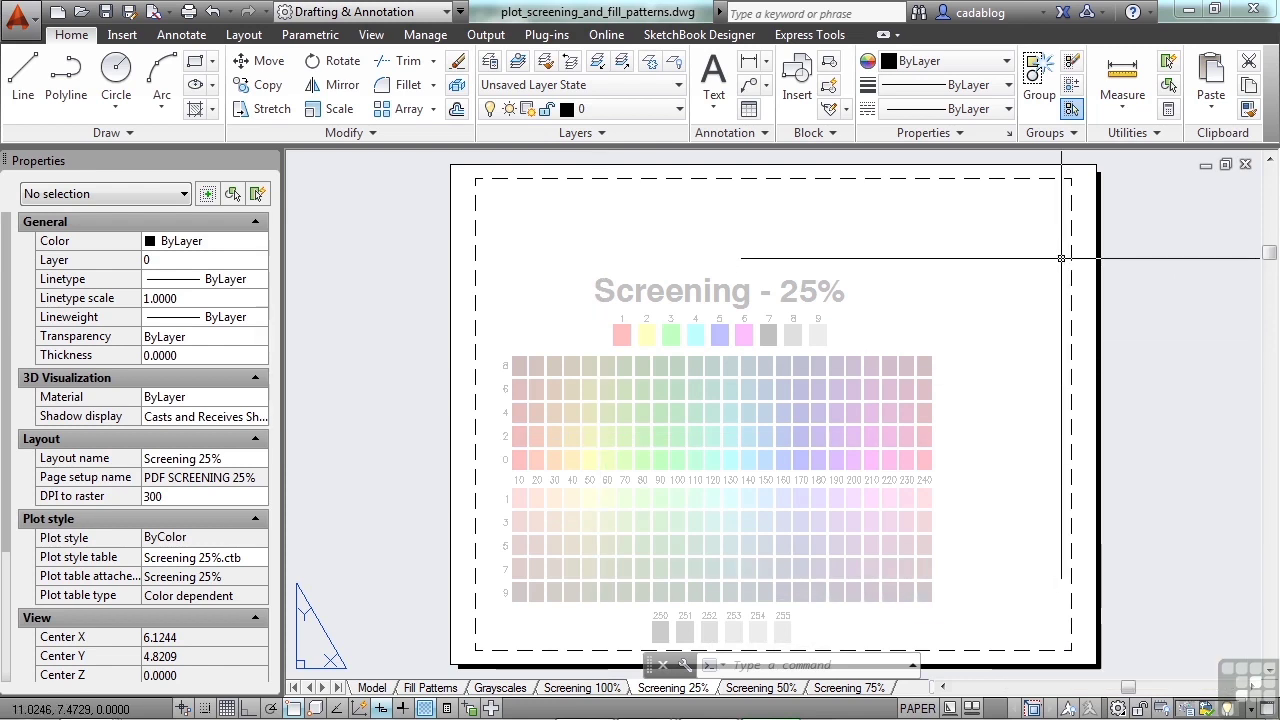